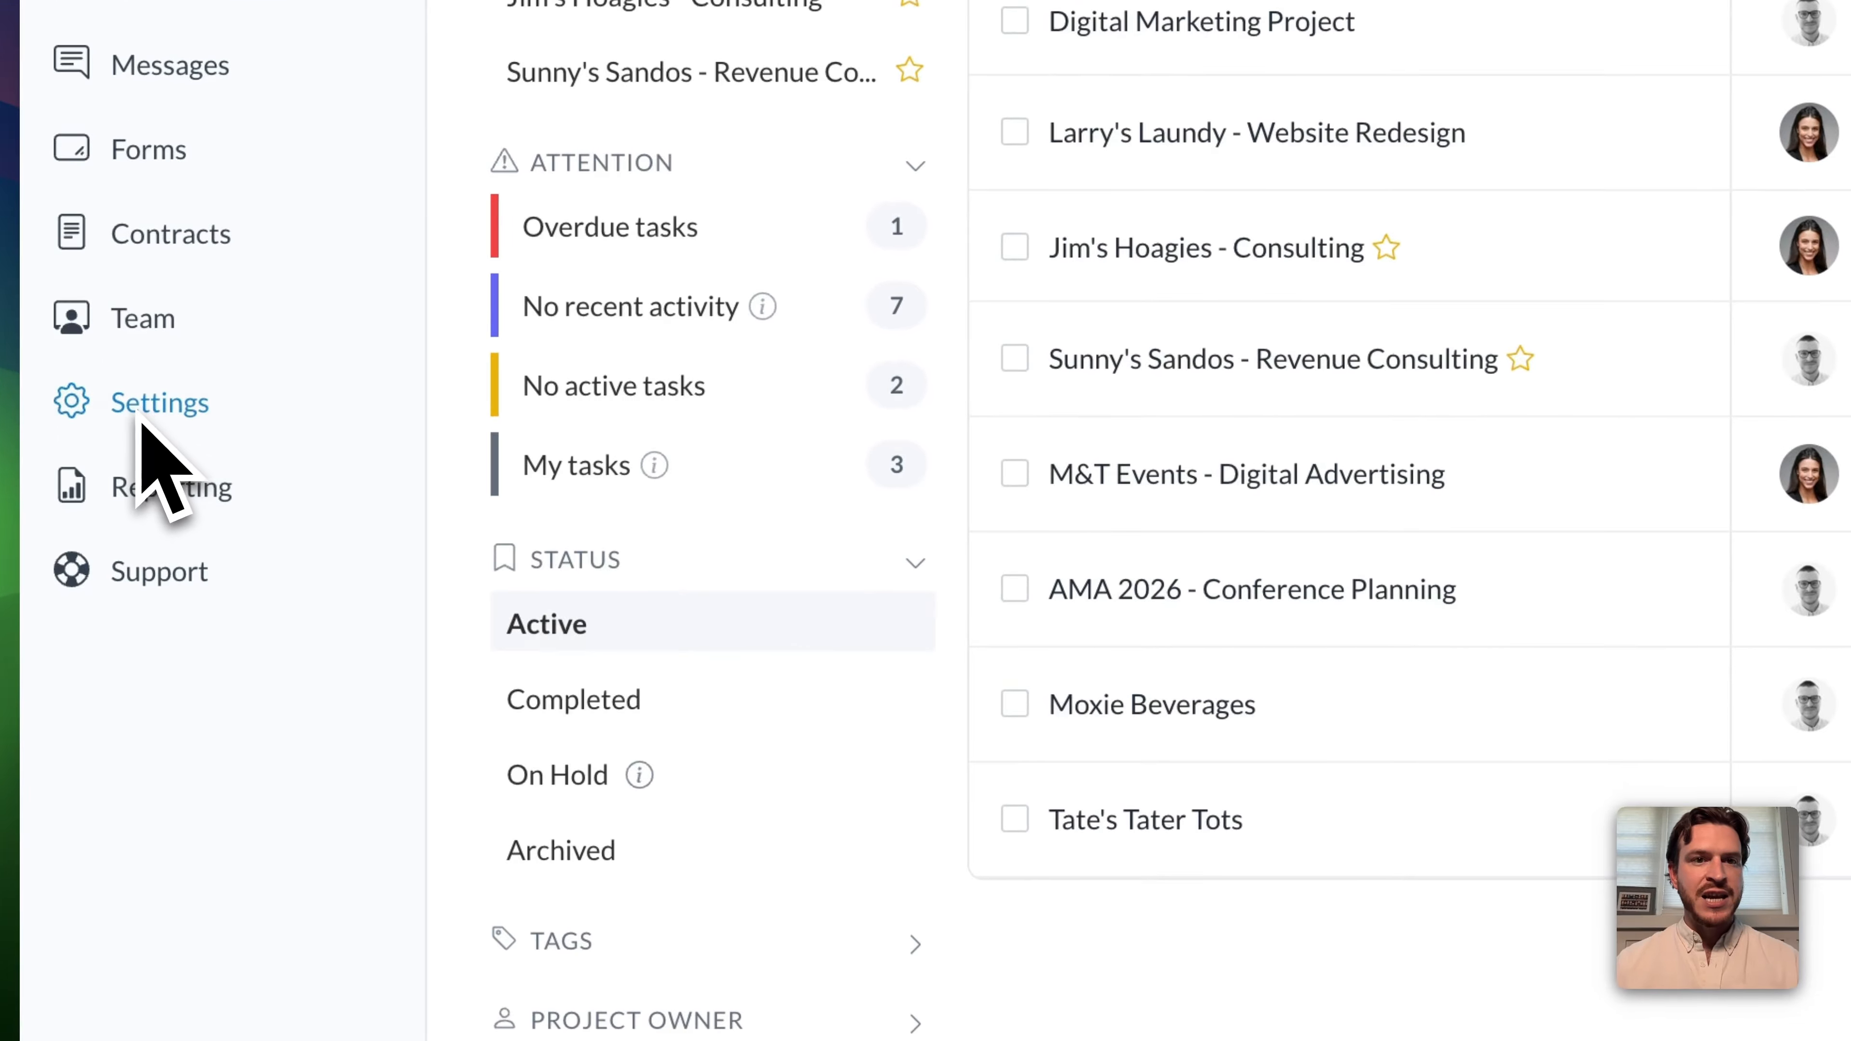
Create a time category named Web Design Work in the time tracking settings, described as "Used to track time for graphic design work, including ad creatives" etc.
left_click(142, 424)
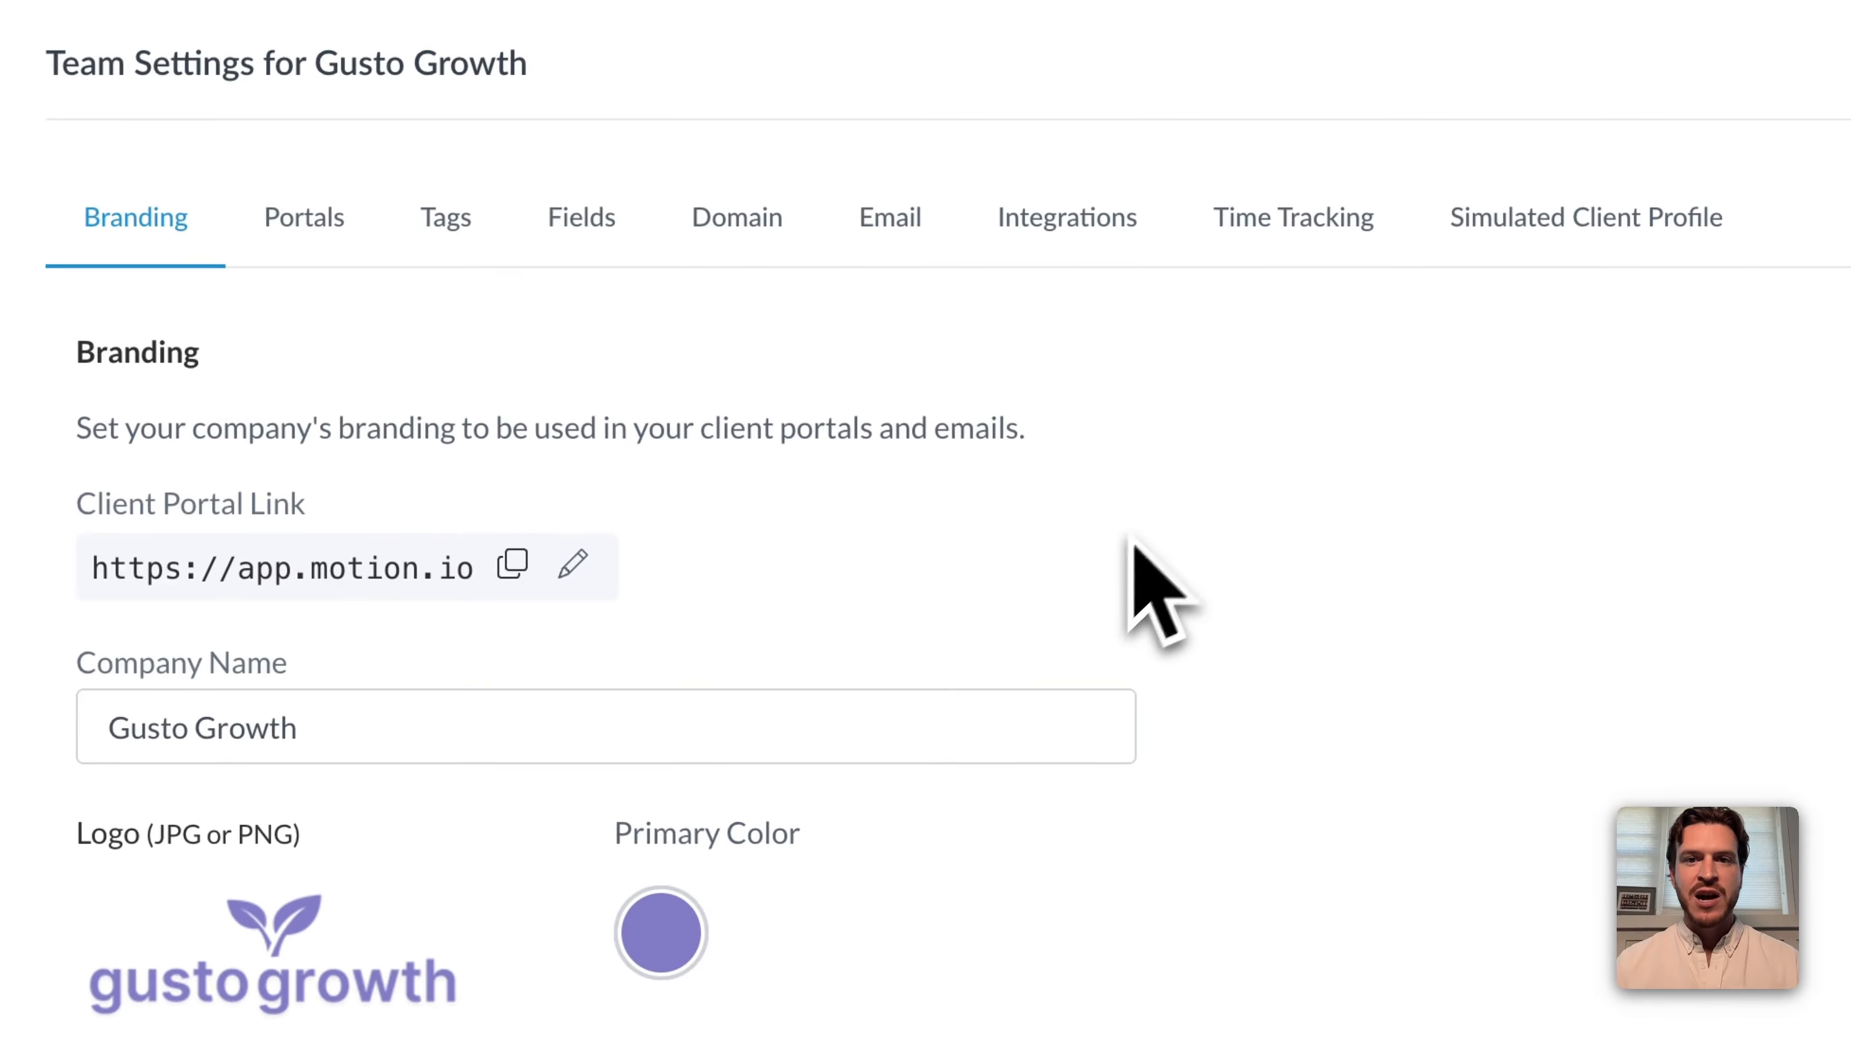
left_click(1305, 259)
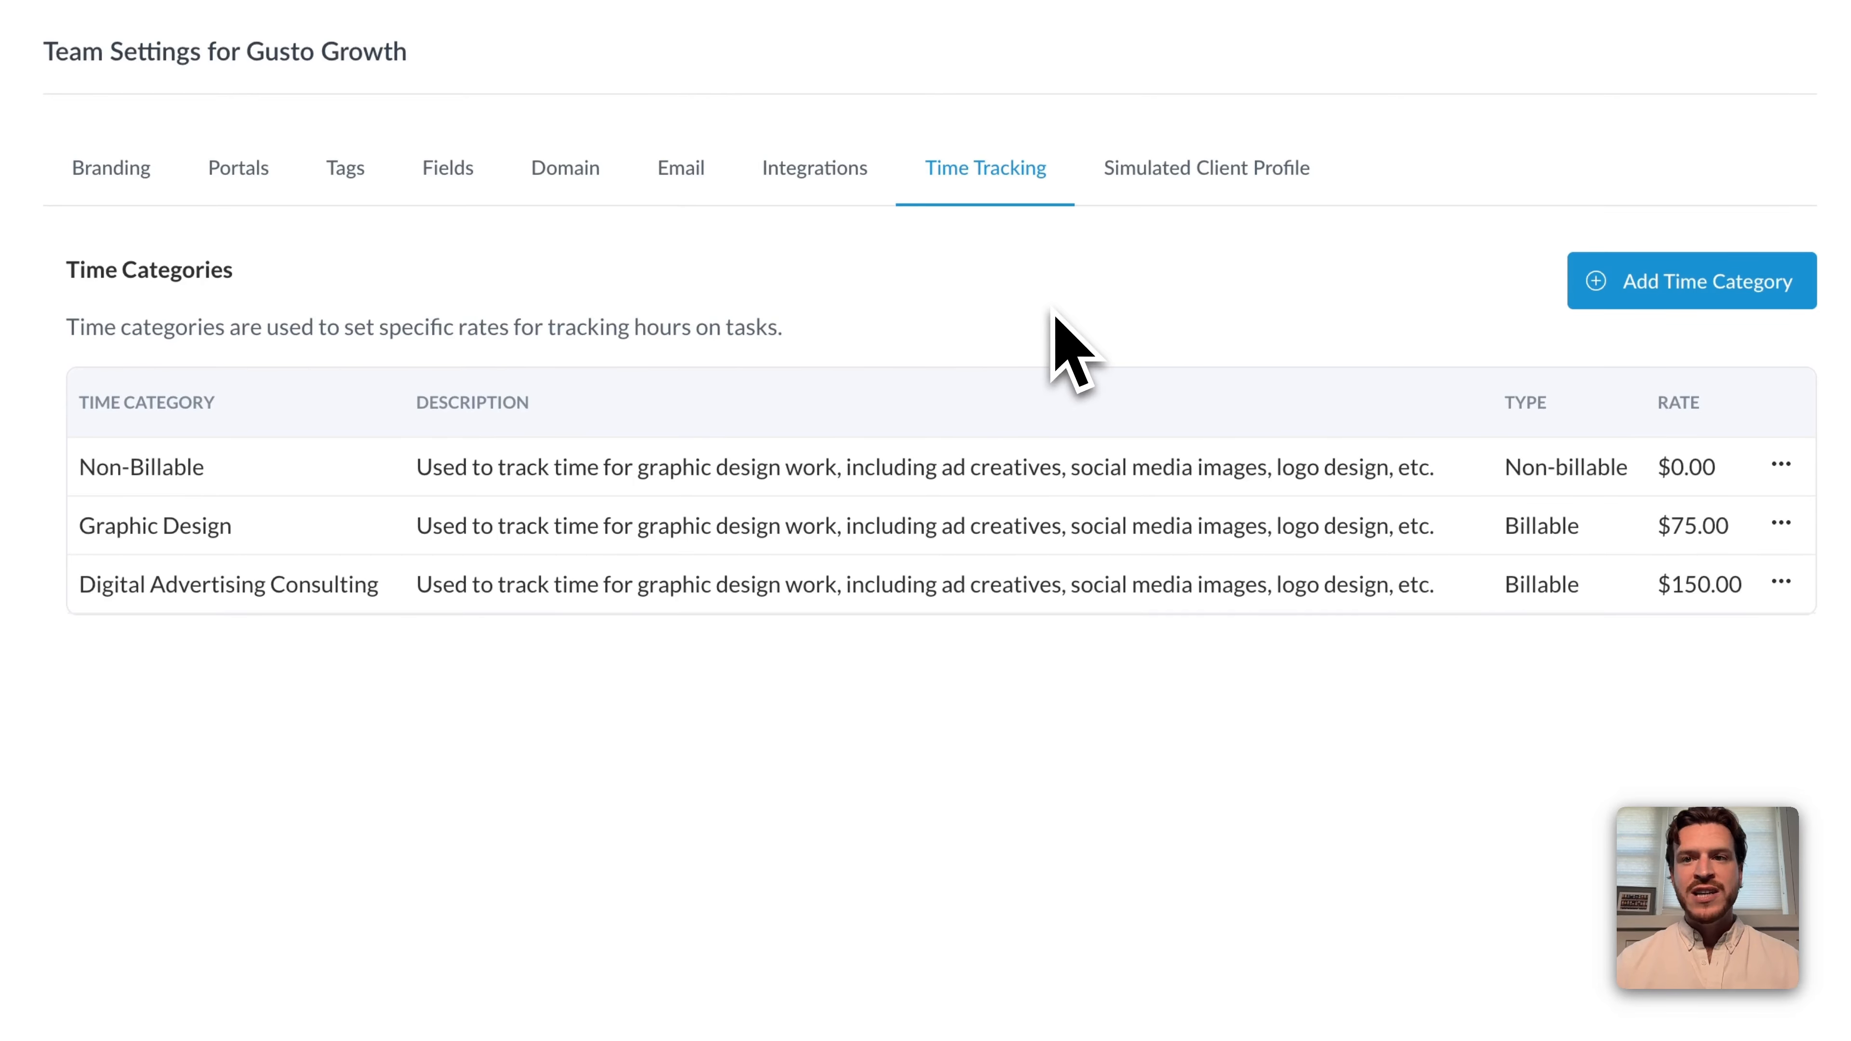
left_click(1729, 306)
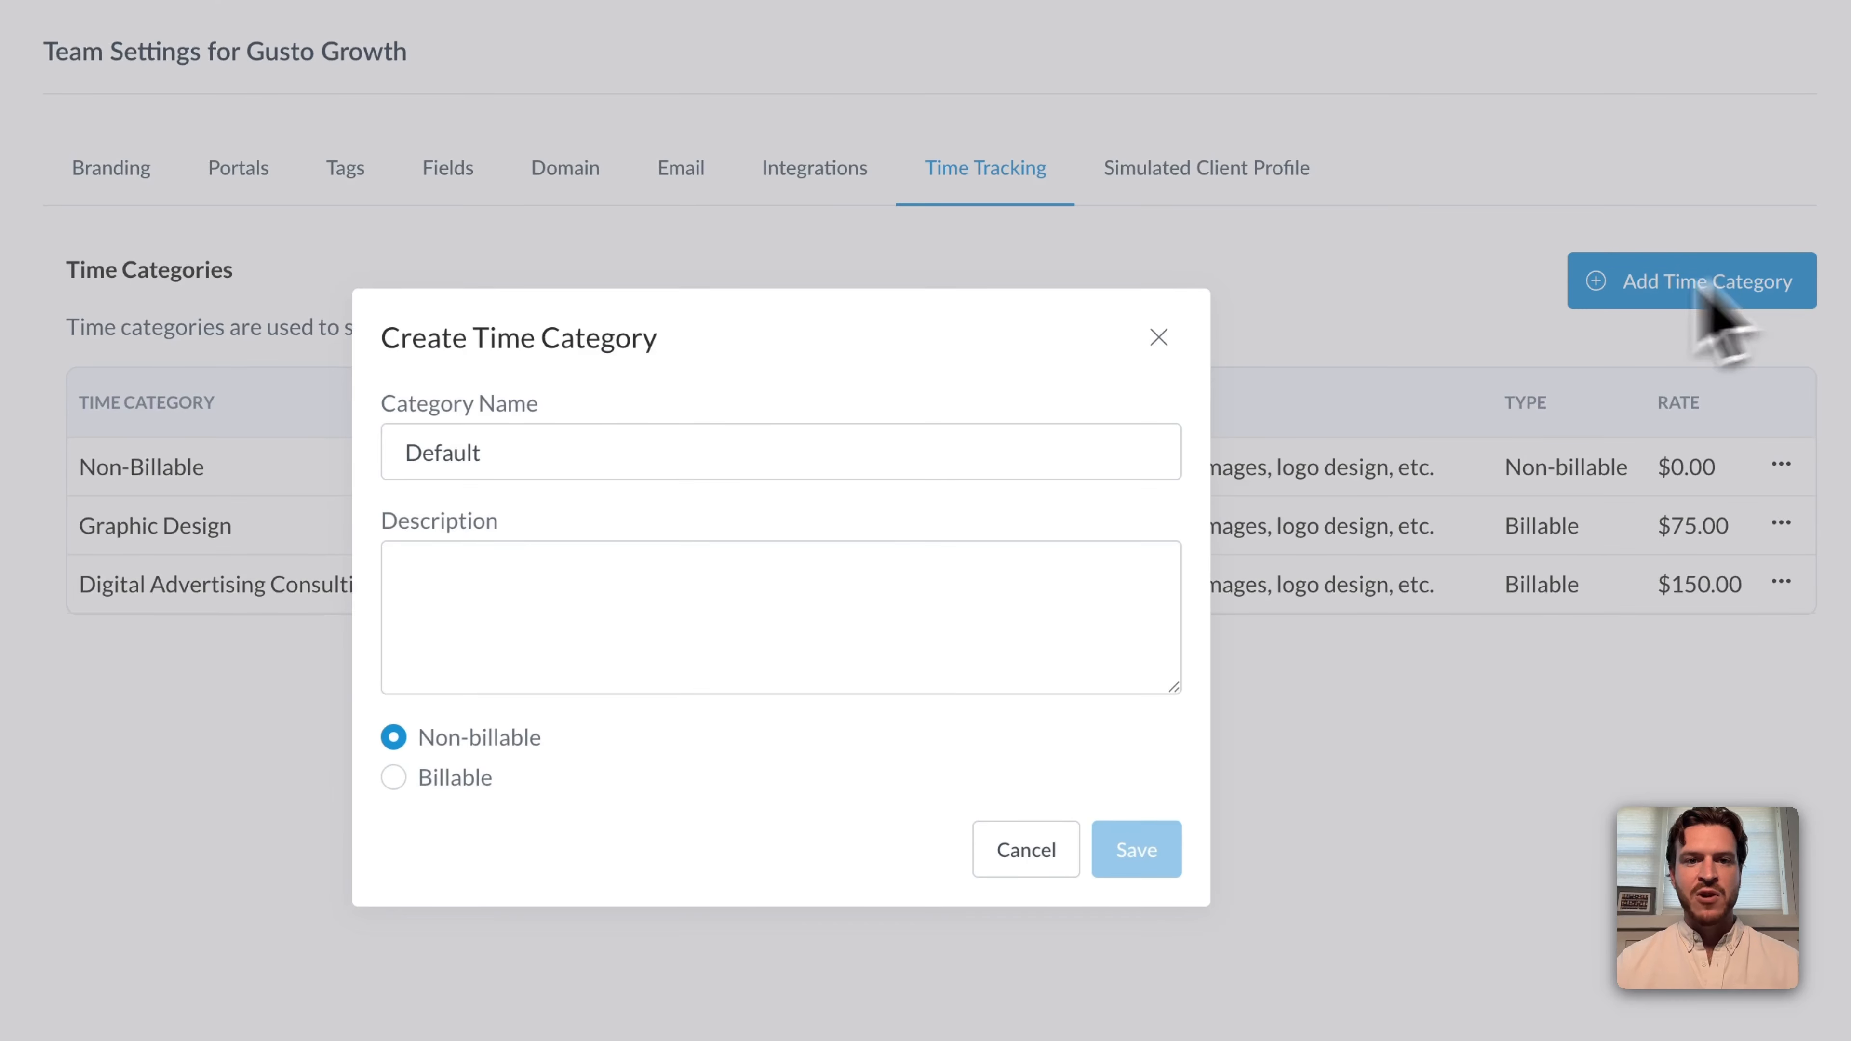
left_click(704, 478)
type("Web ")
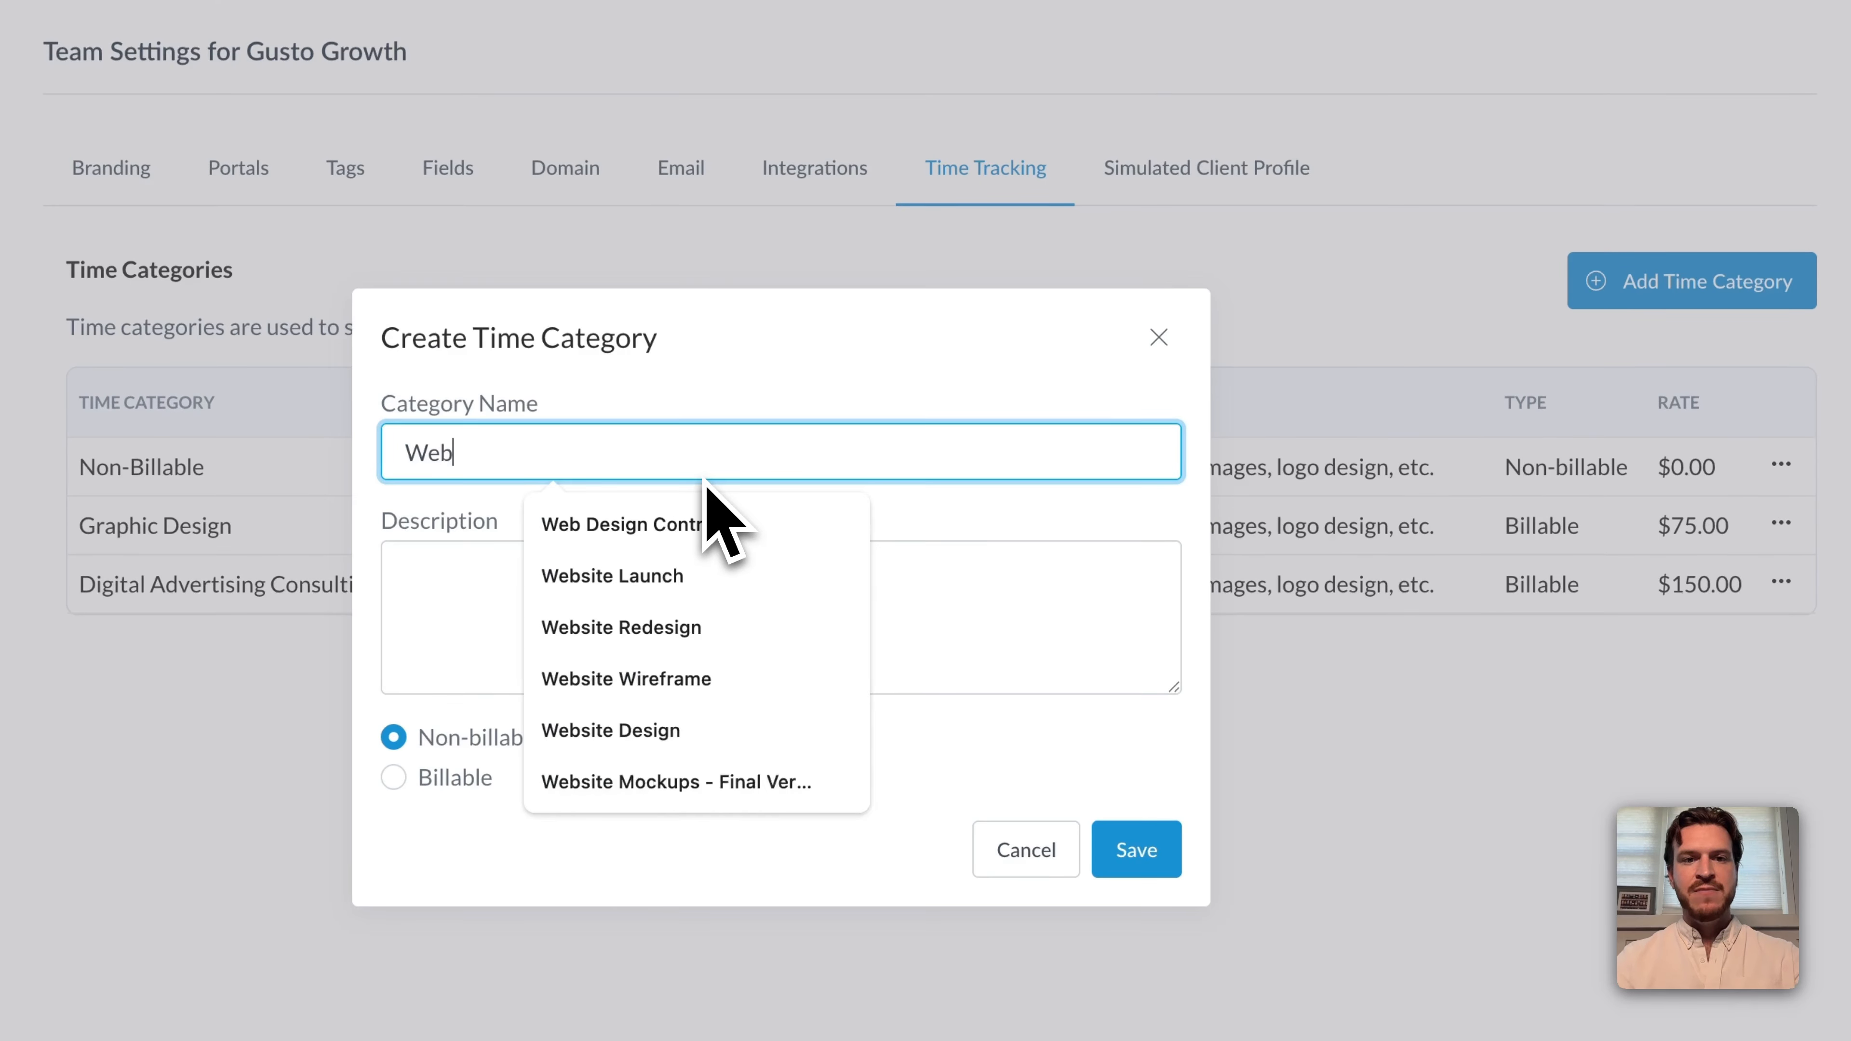
type("Design Work")
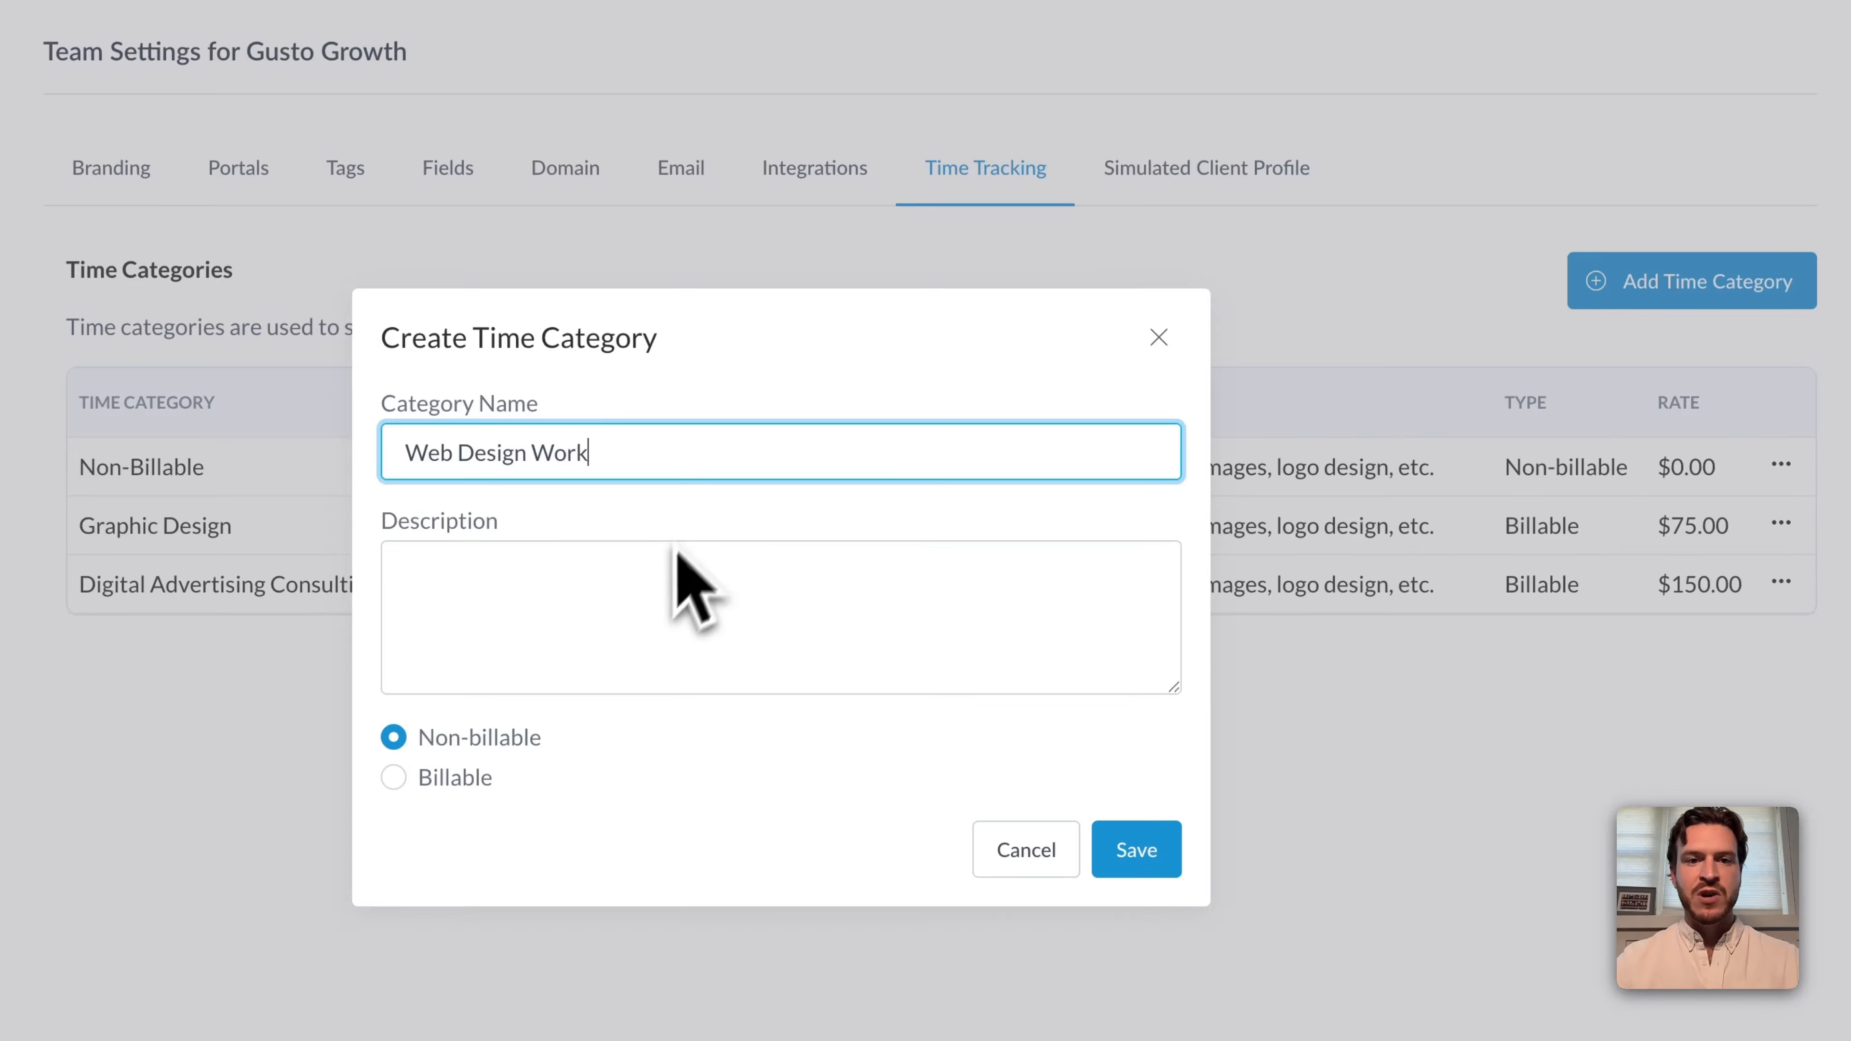
left_click(662, 577)
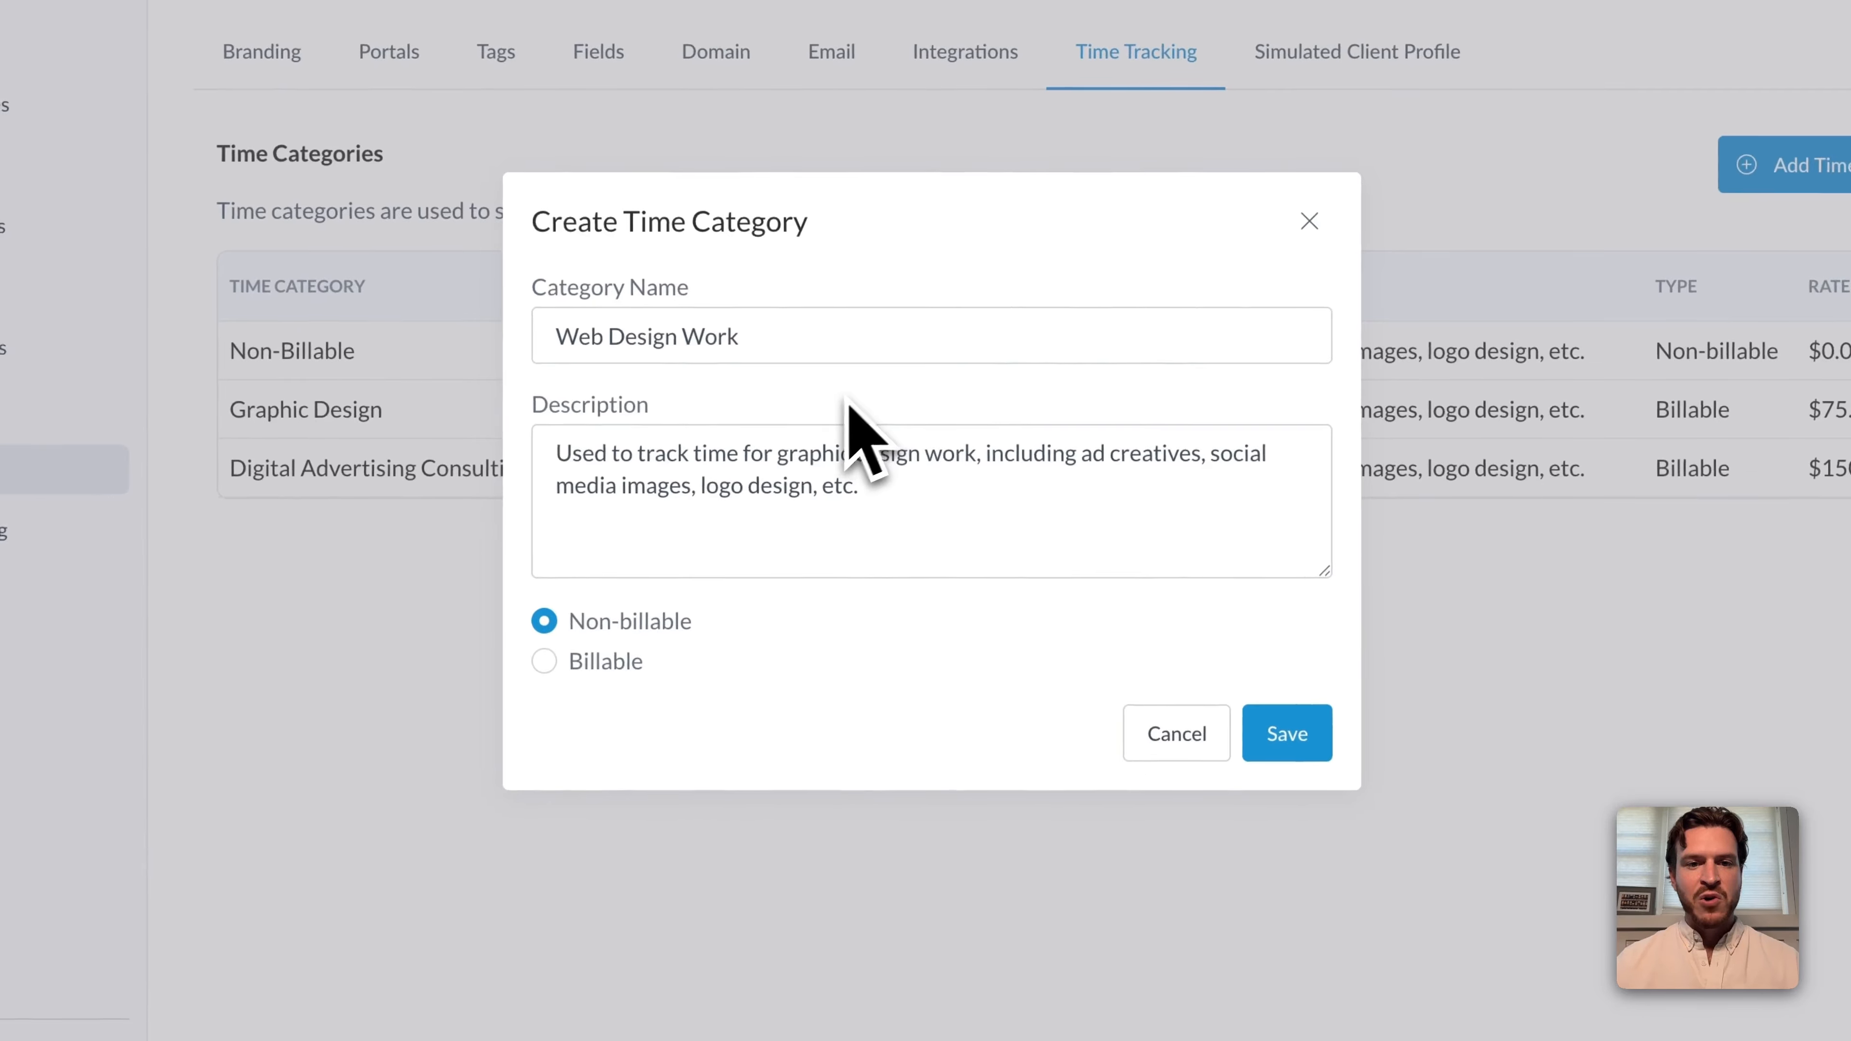
Make the Web Design Work category billable with an hourly rate of $175 and save it.
left_click(545, 662)
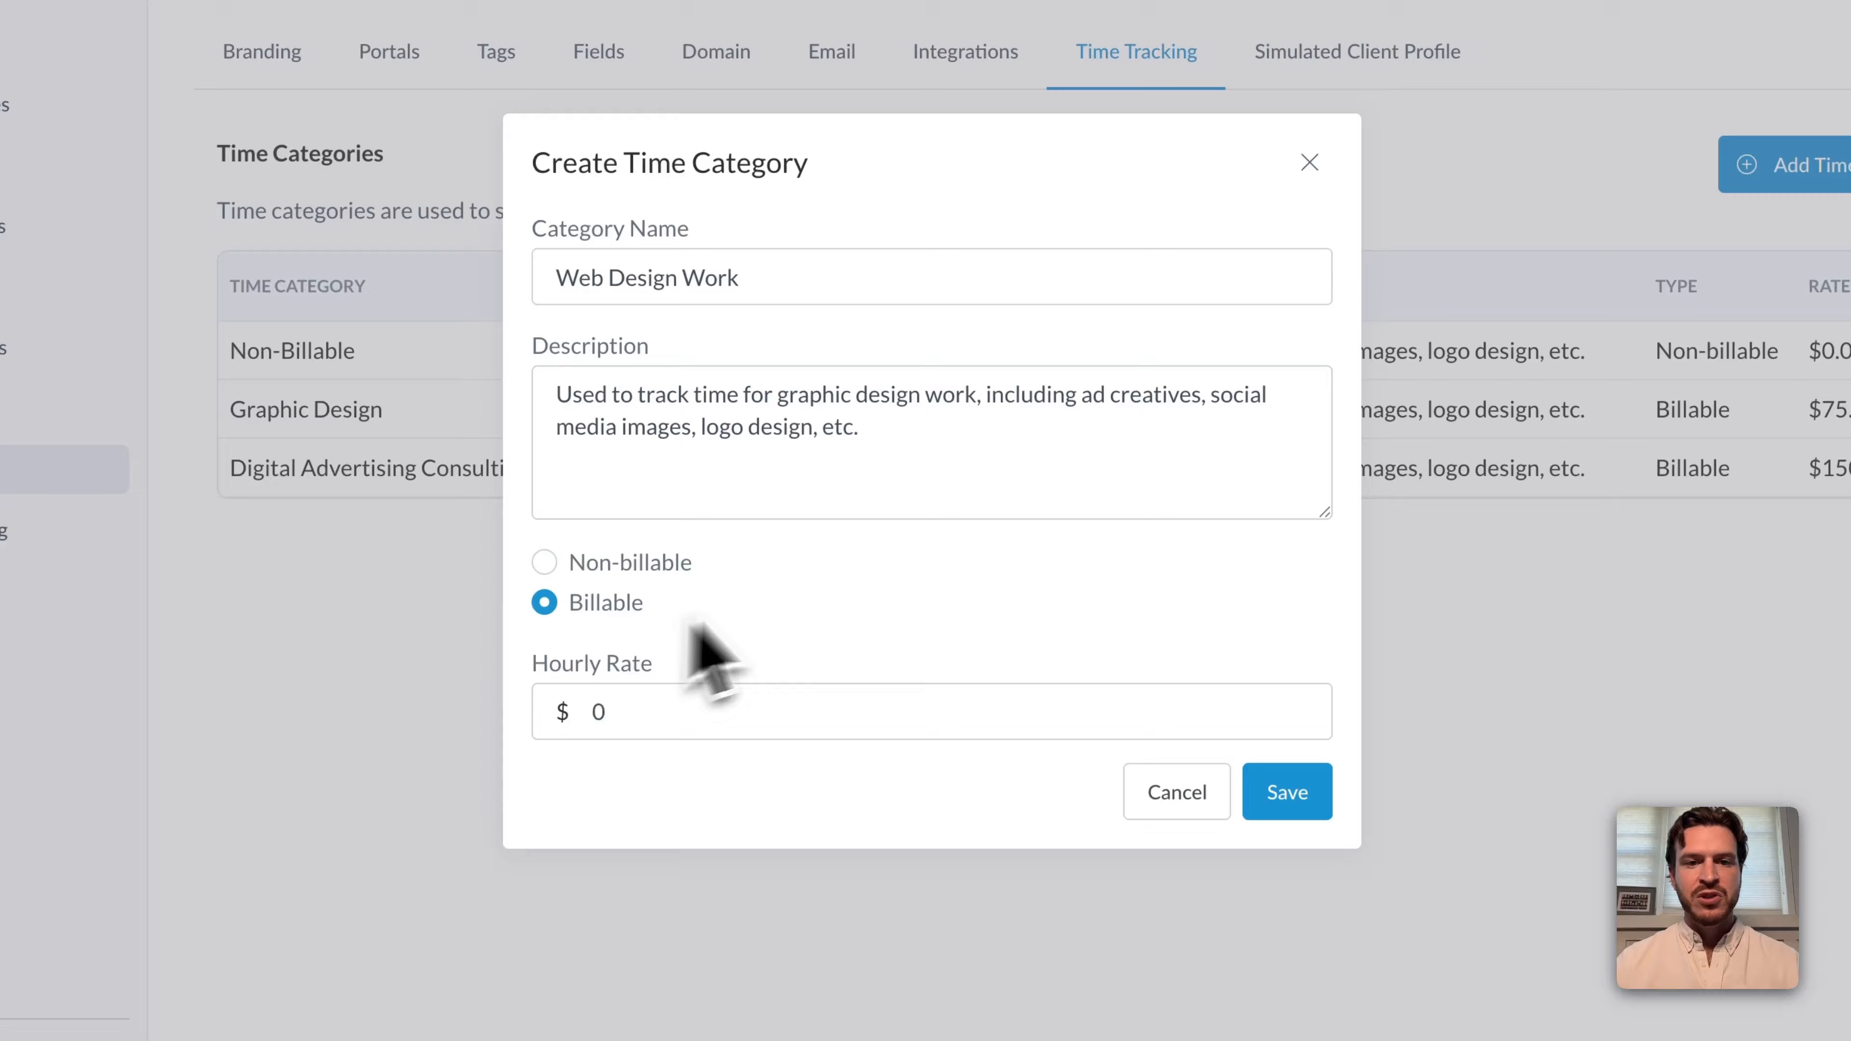
left_click(669, 716)
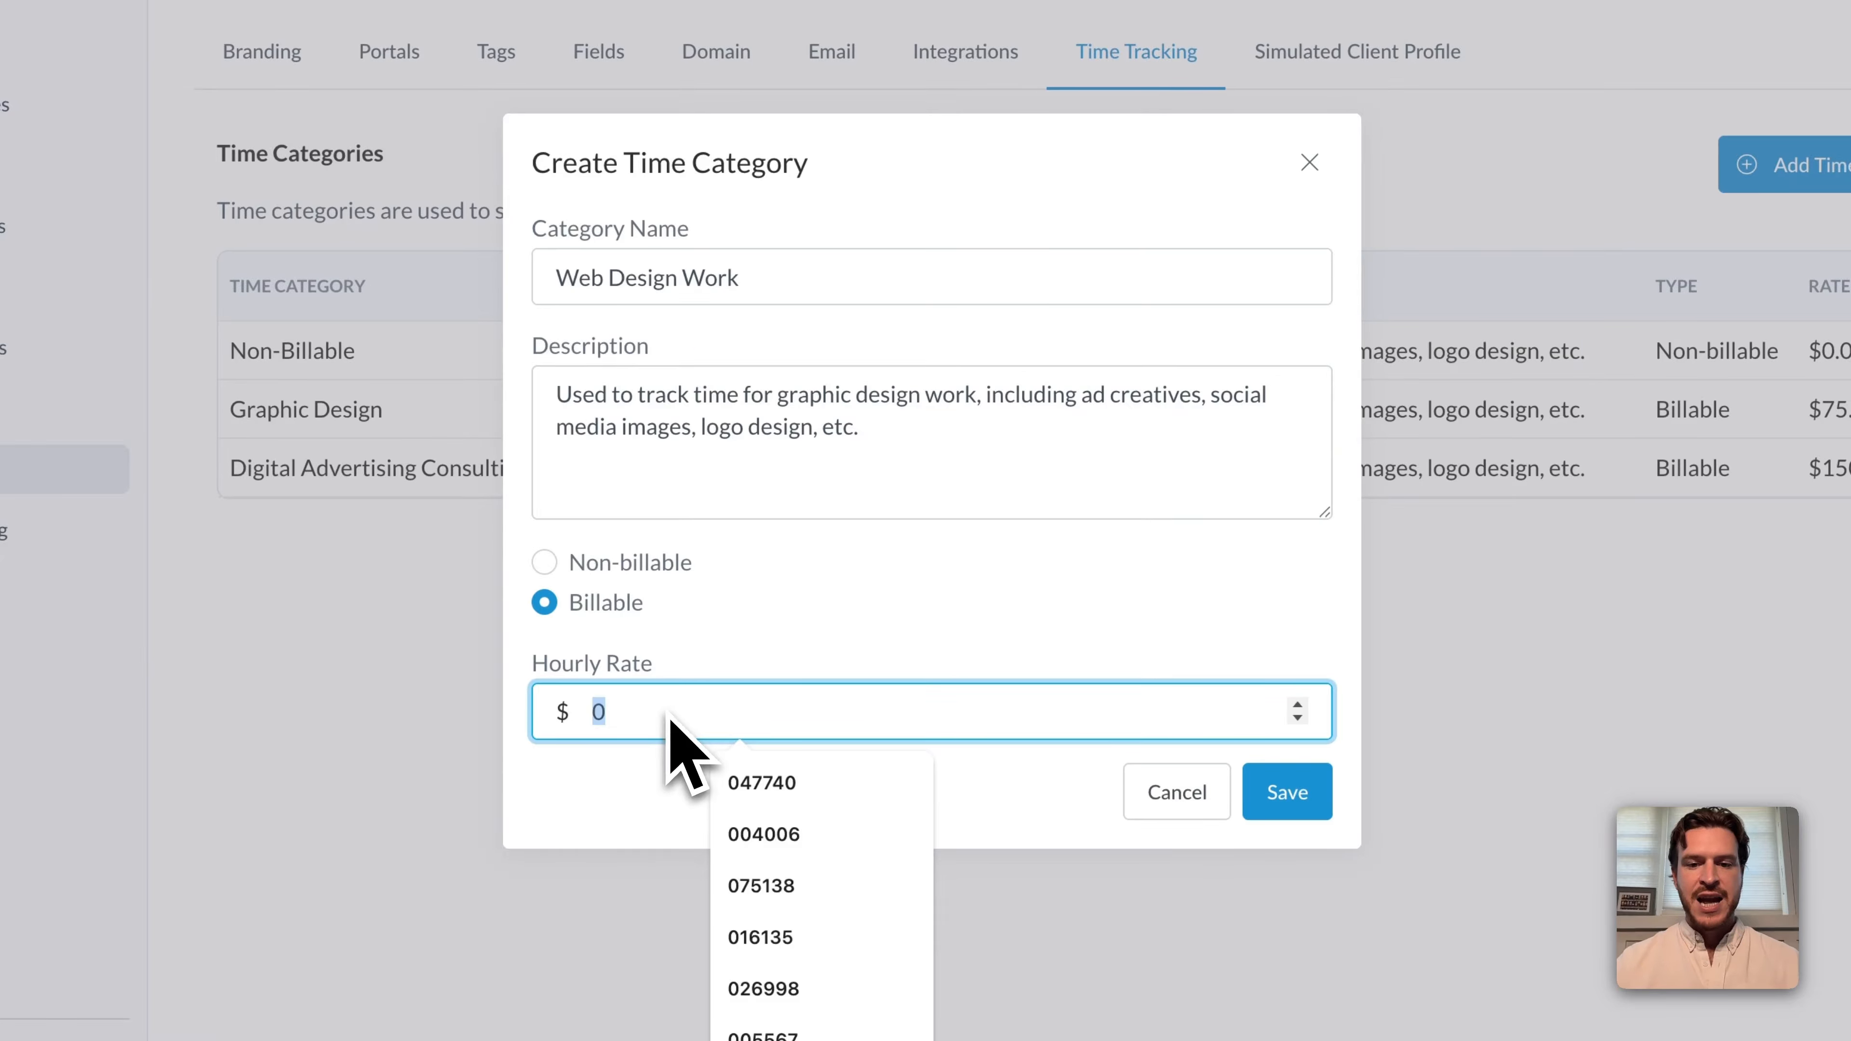
type("175")
left_click(826, 653)
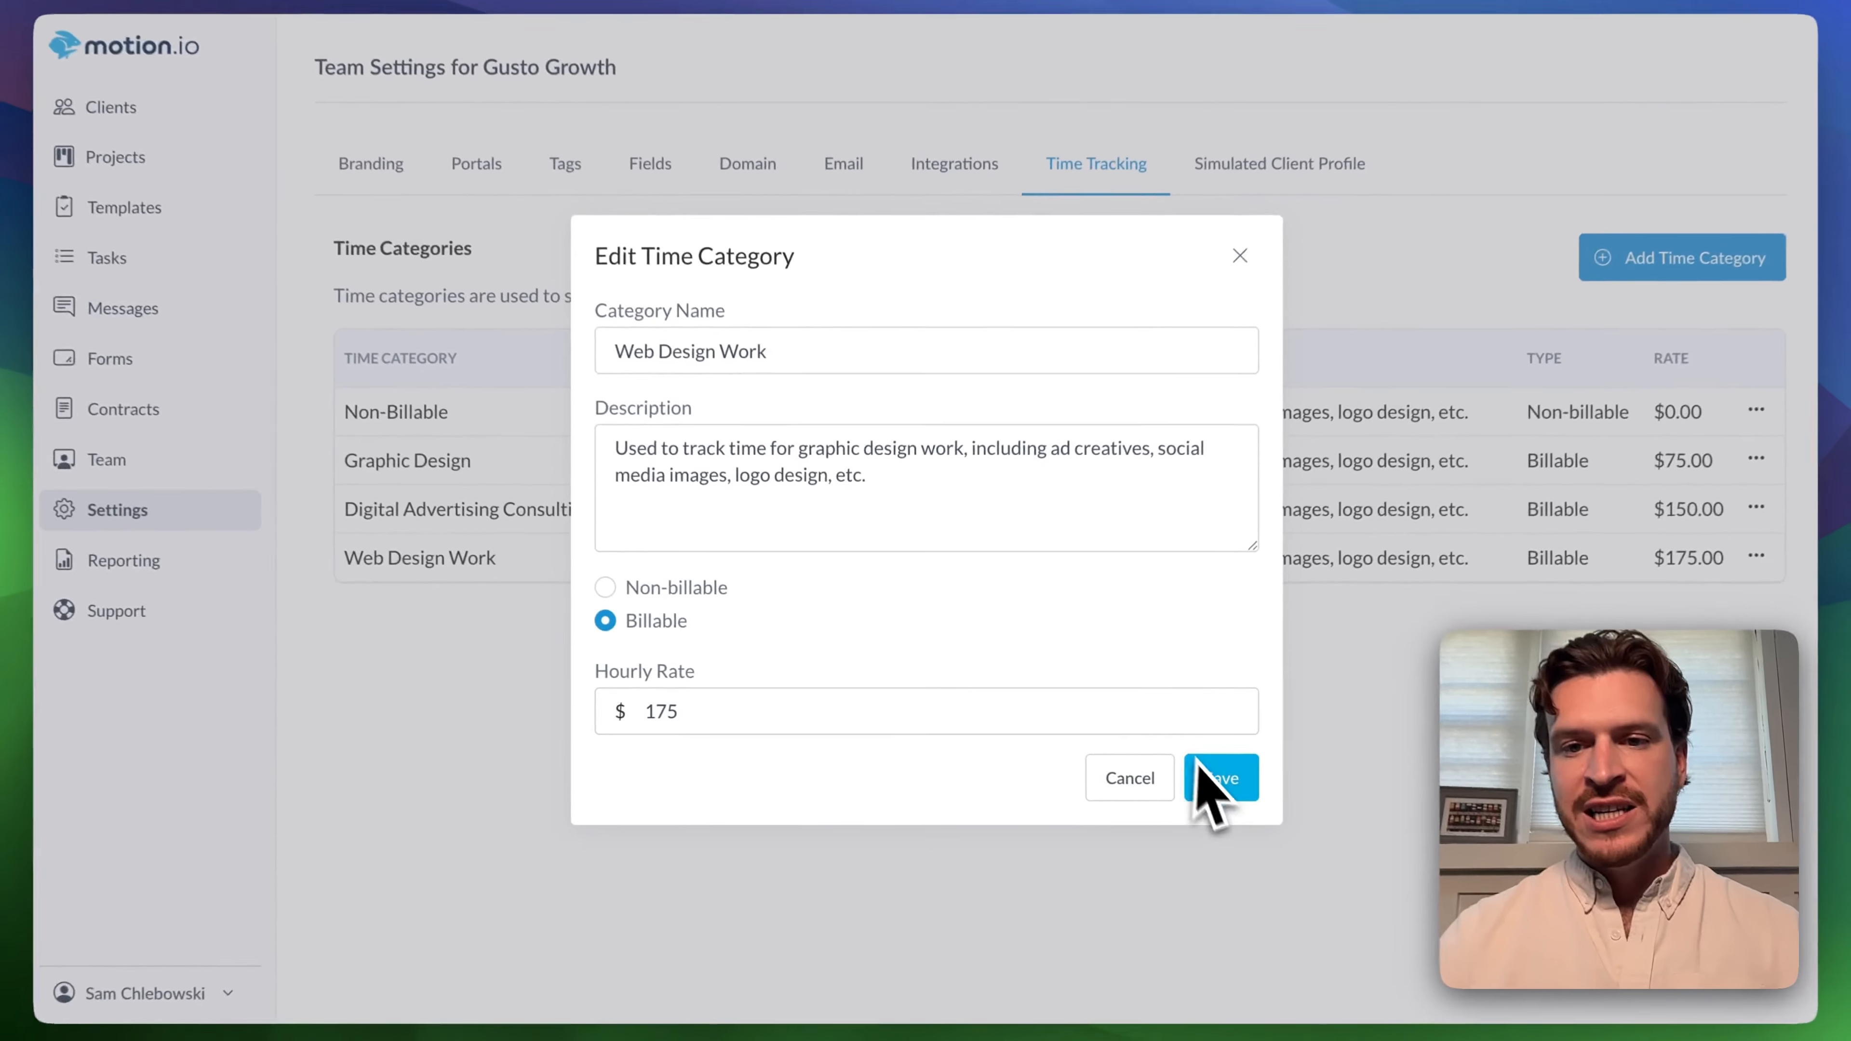
left_click(1288, 792)
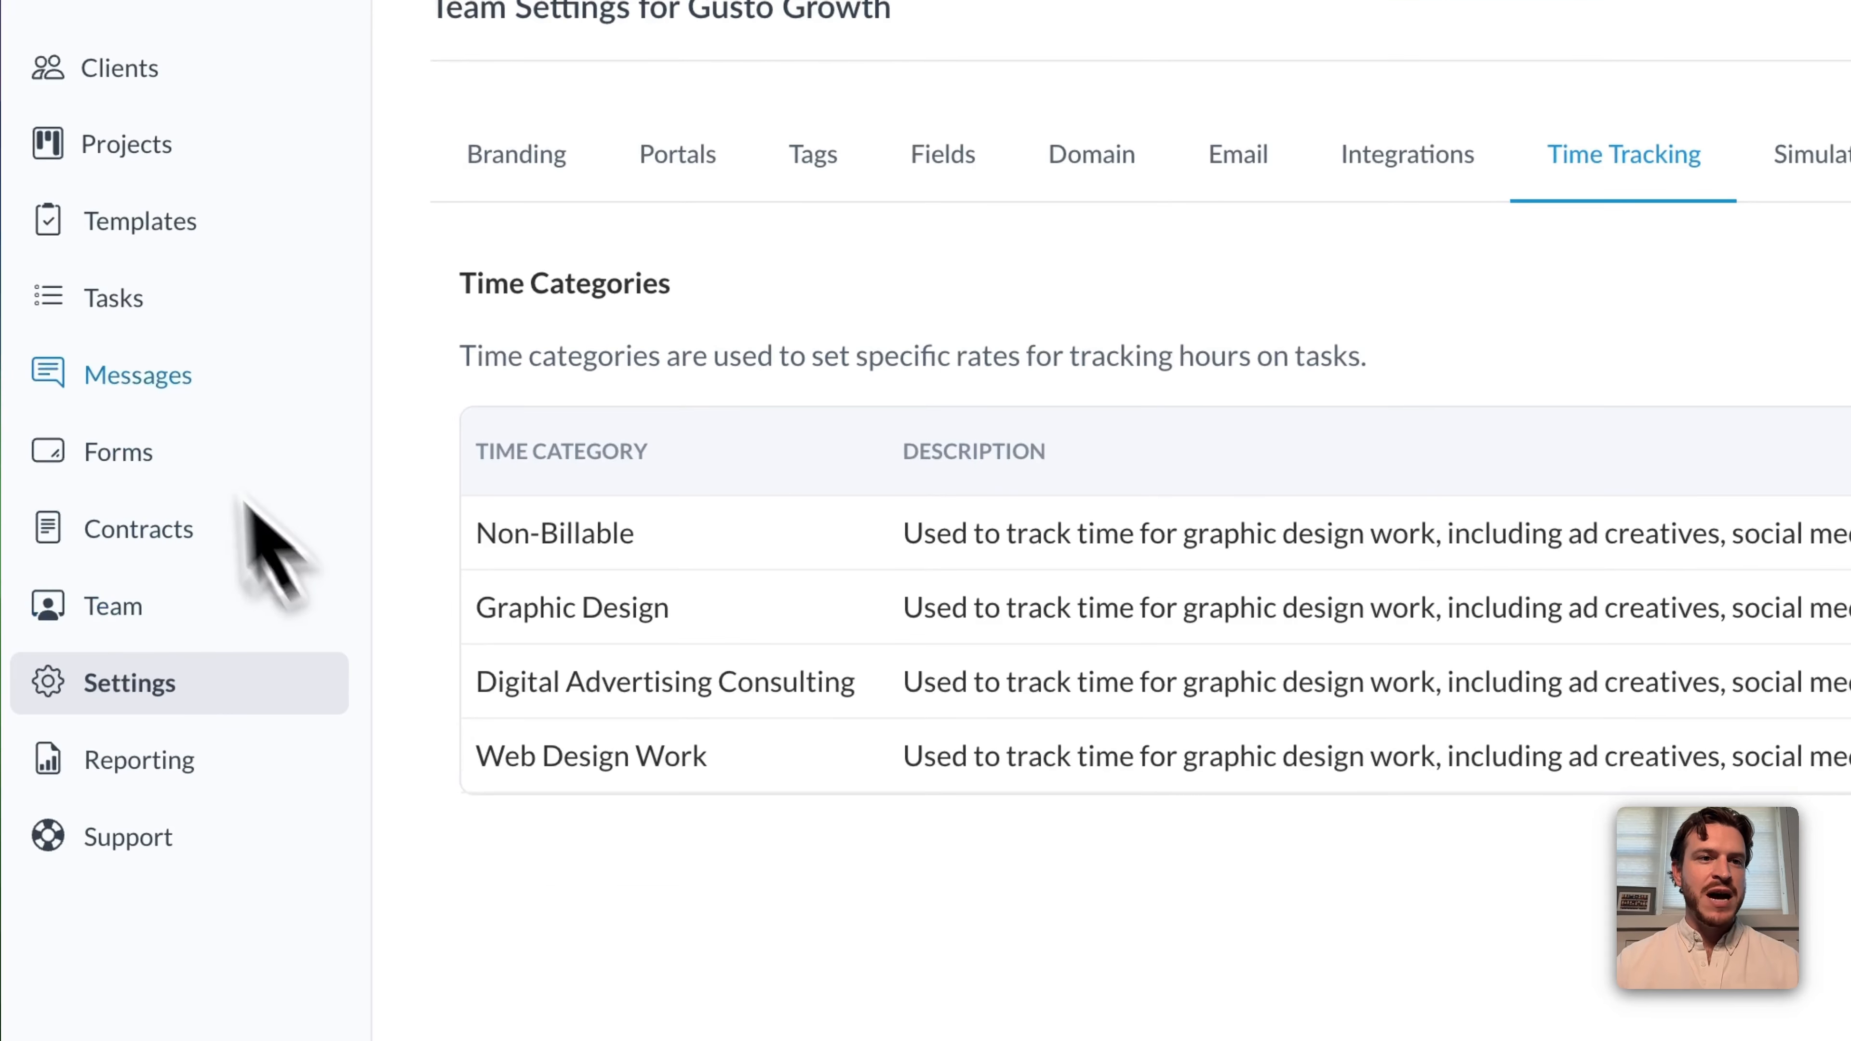
Go to the task list and review the available assignee and status filters.
left_click(116, 300)
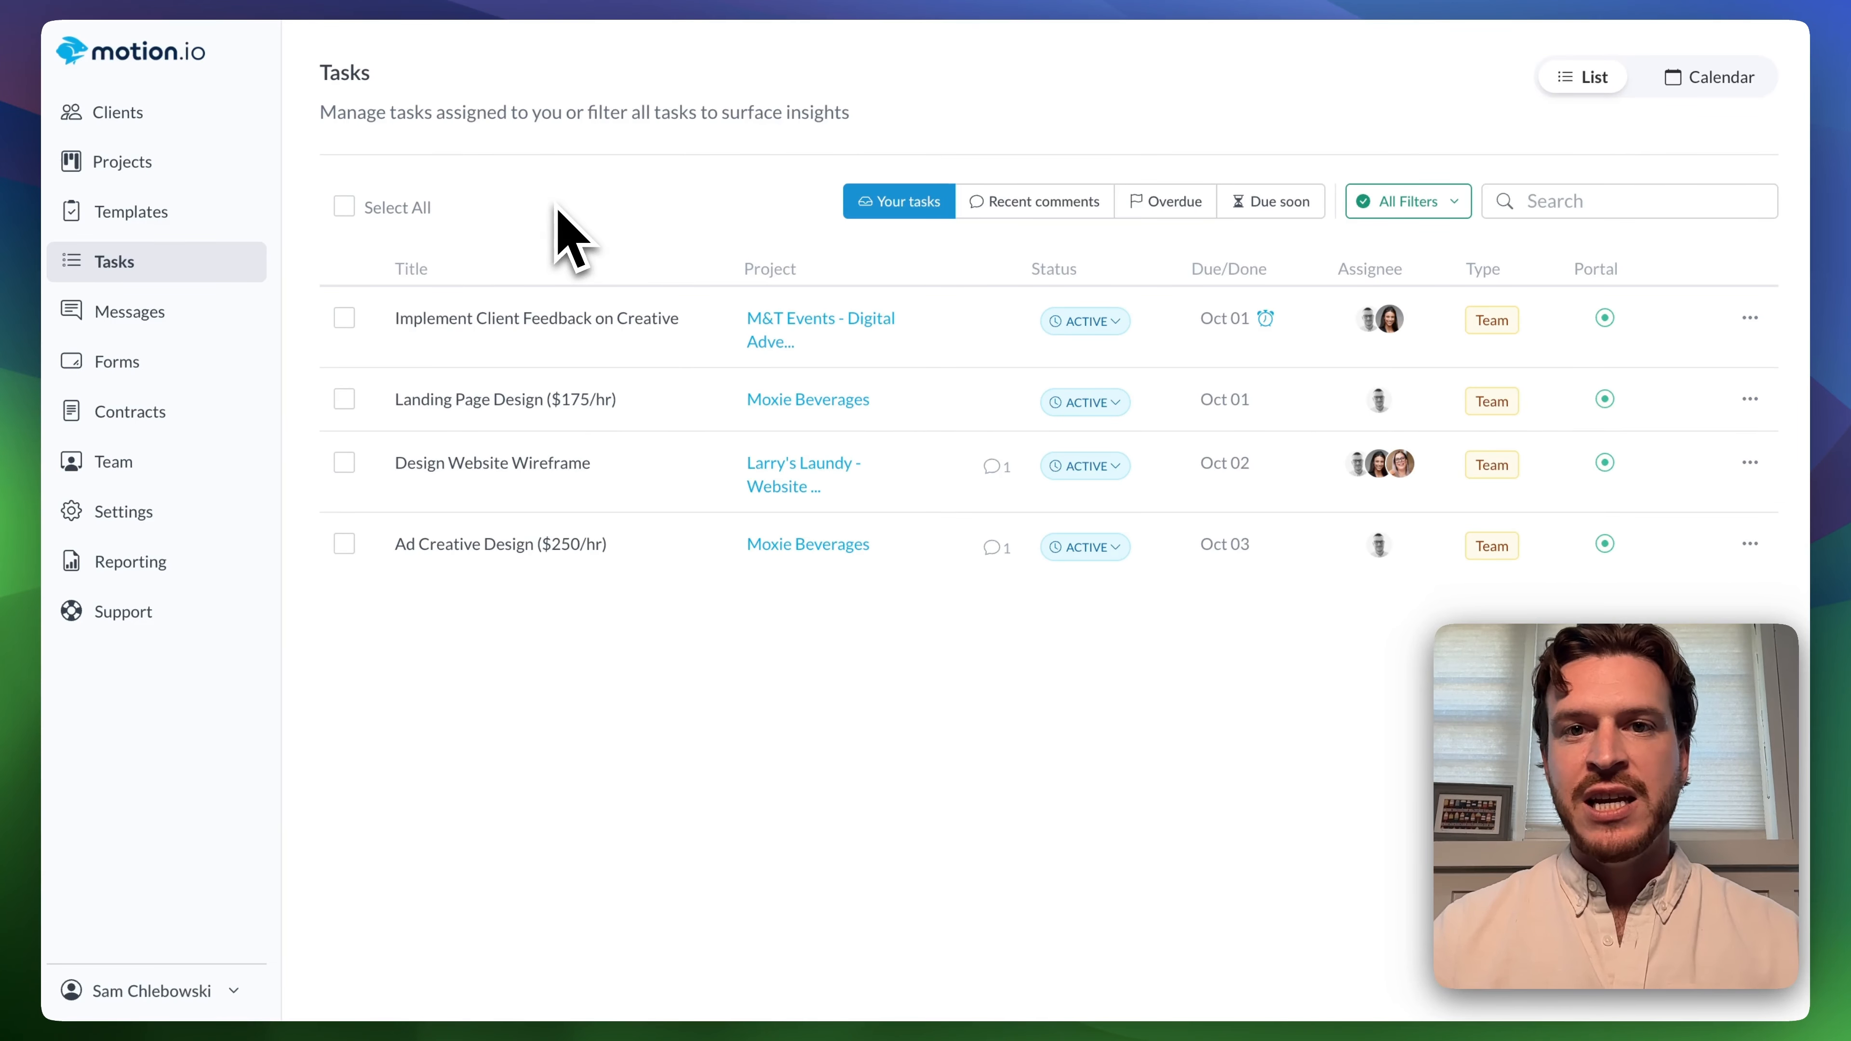
left_click(1428, 202)
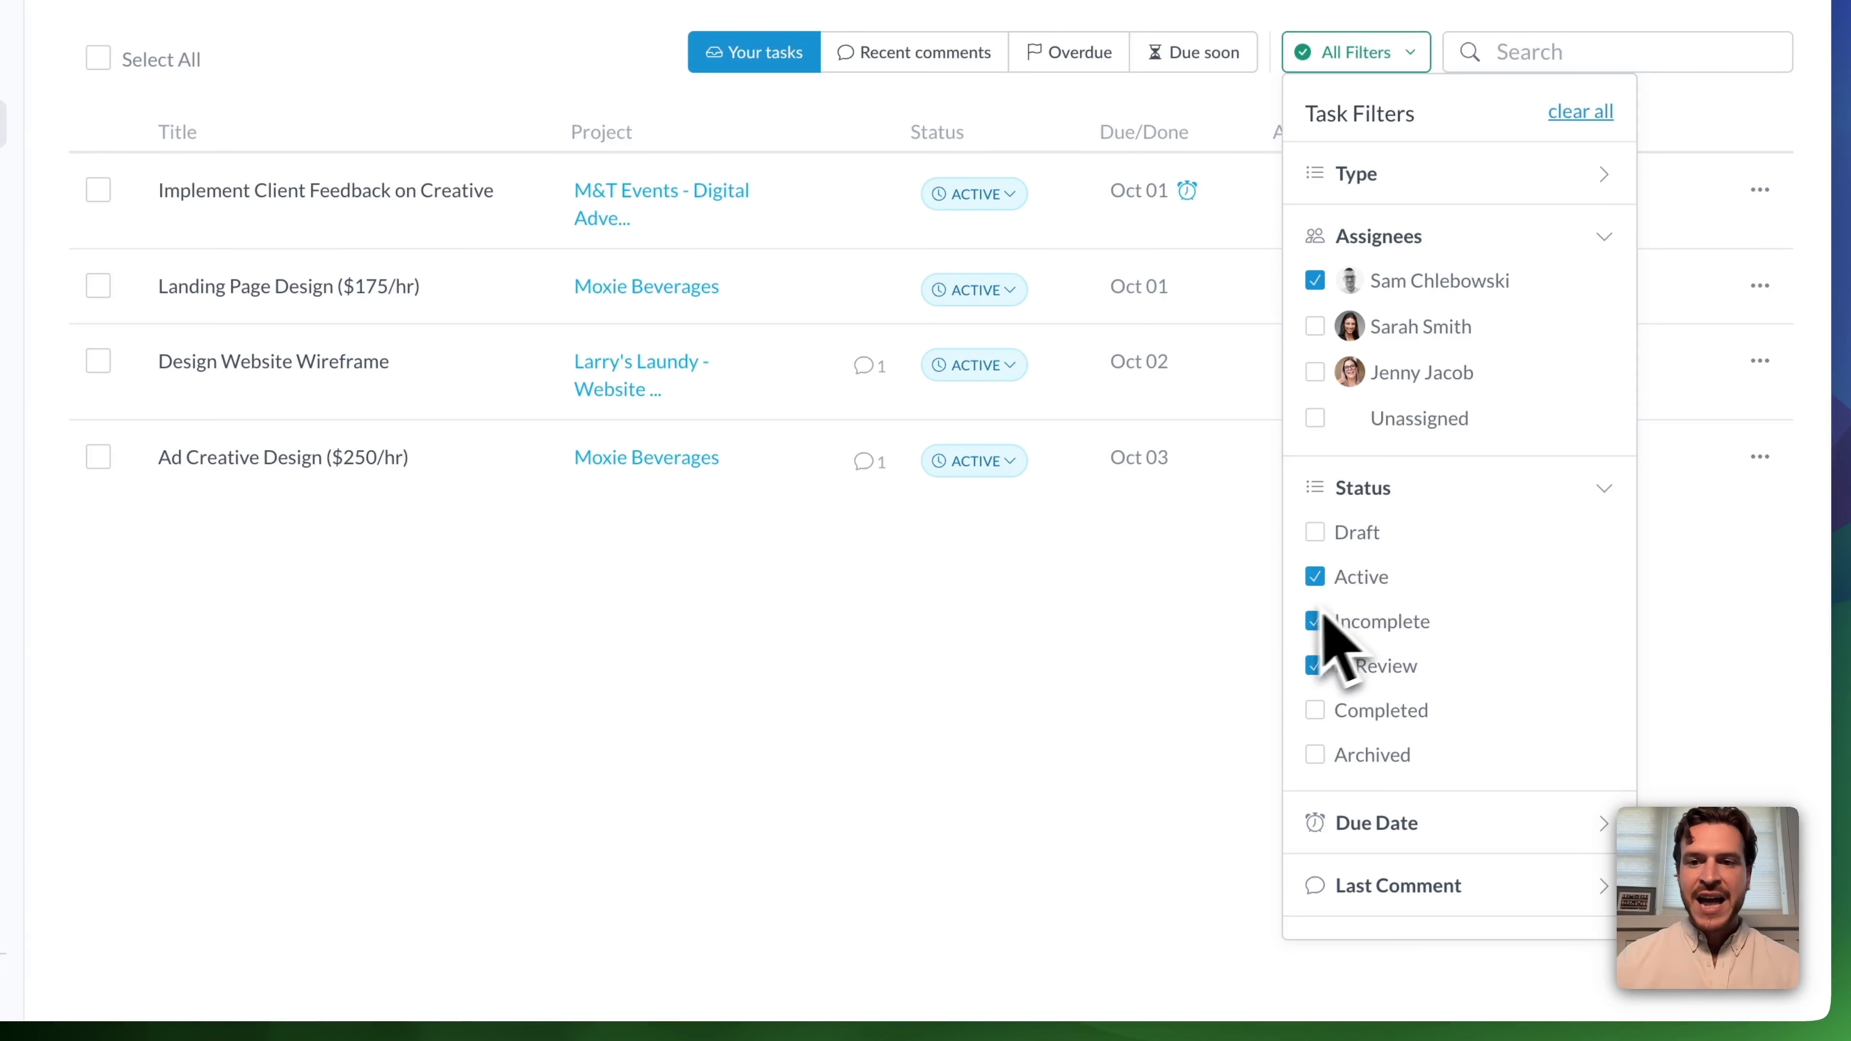
left_click(1259, 616)
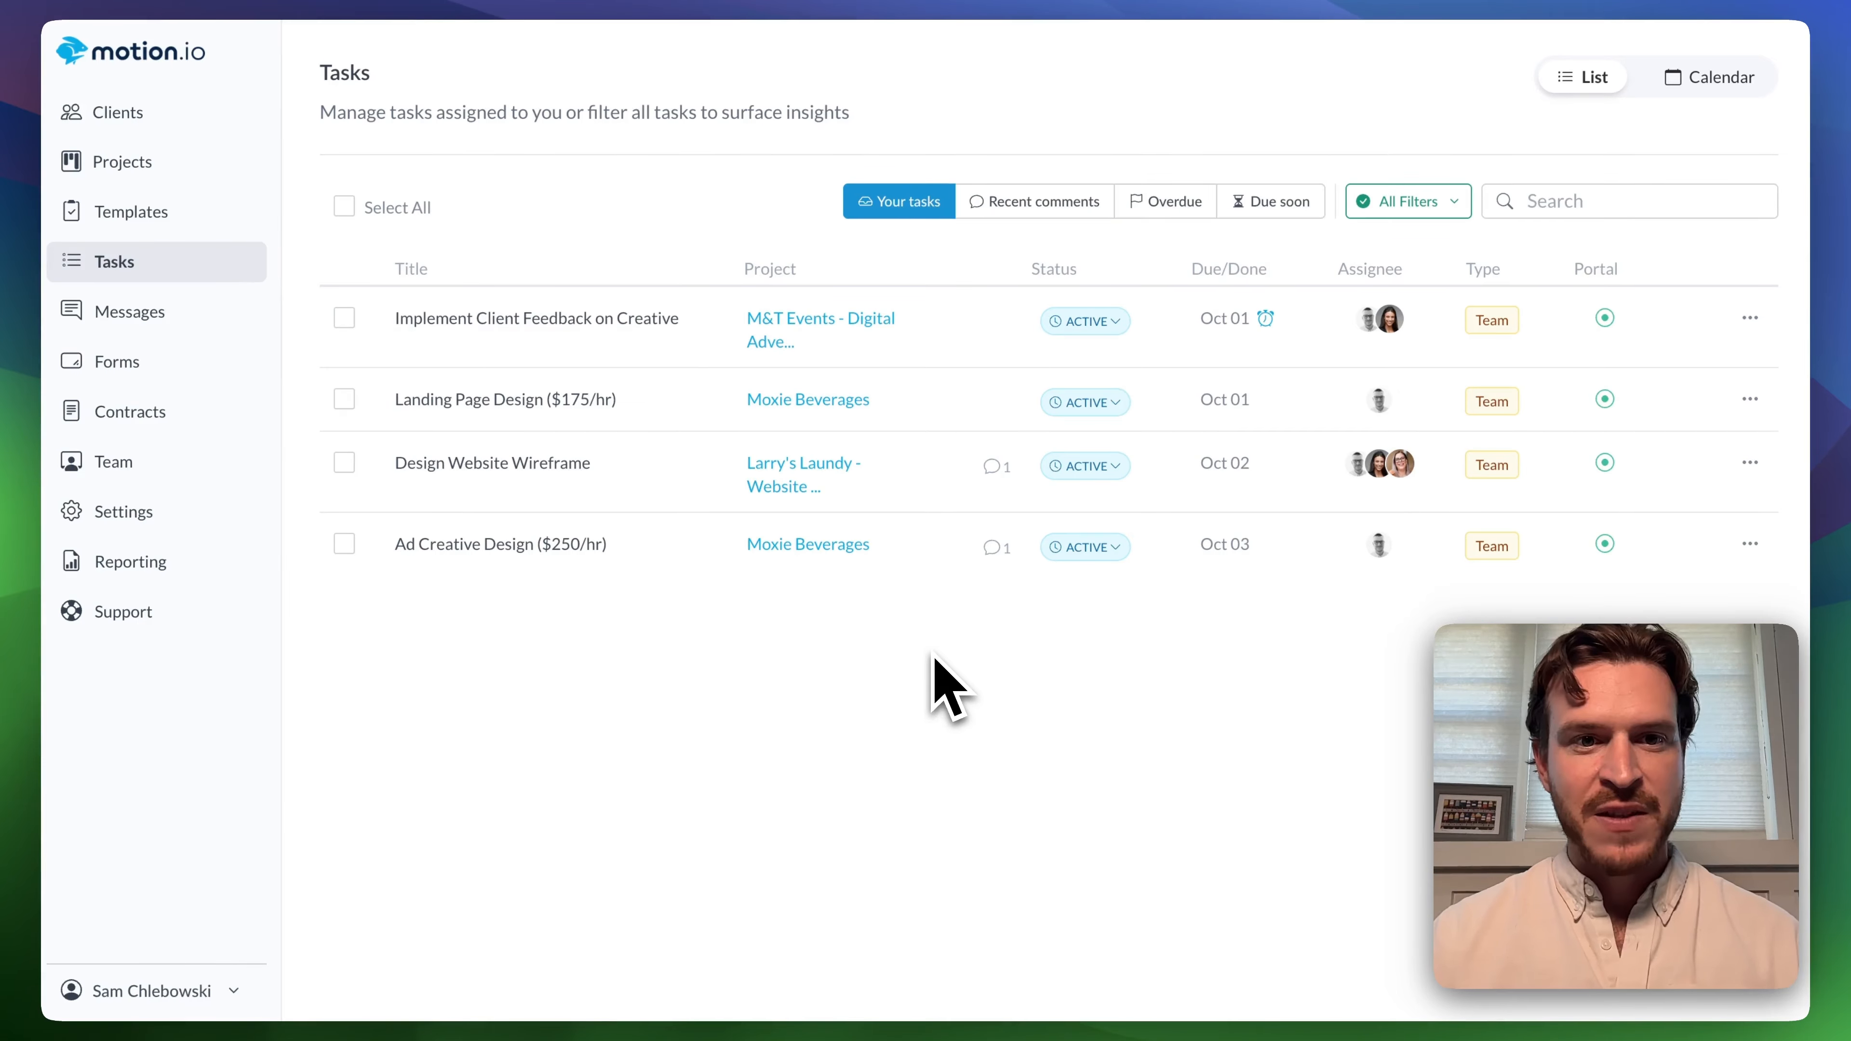
Open the Design Website Wireframe task and check off its Home Page checklist item.
left_click(674, 484)
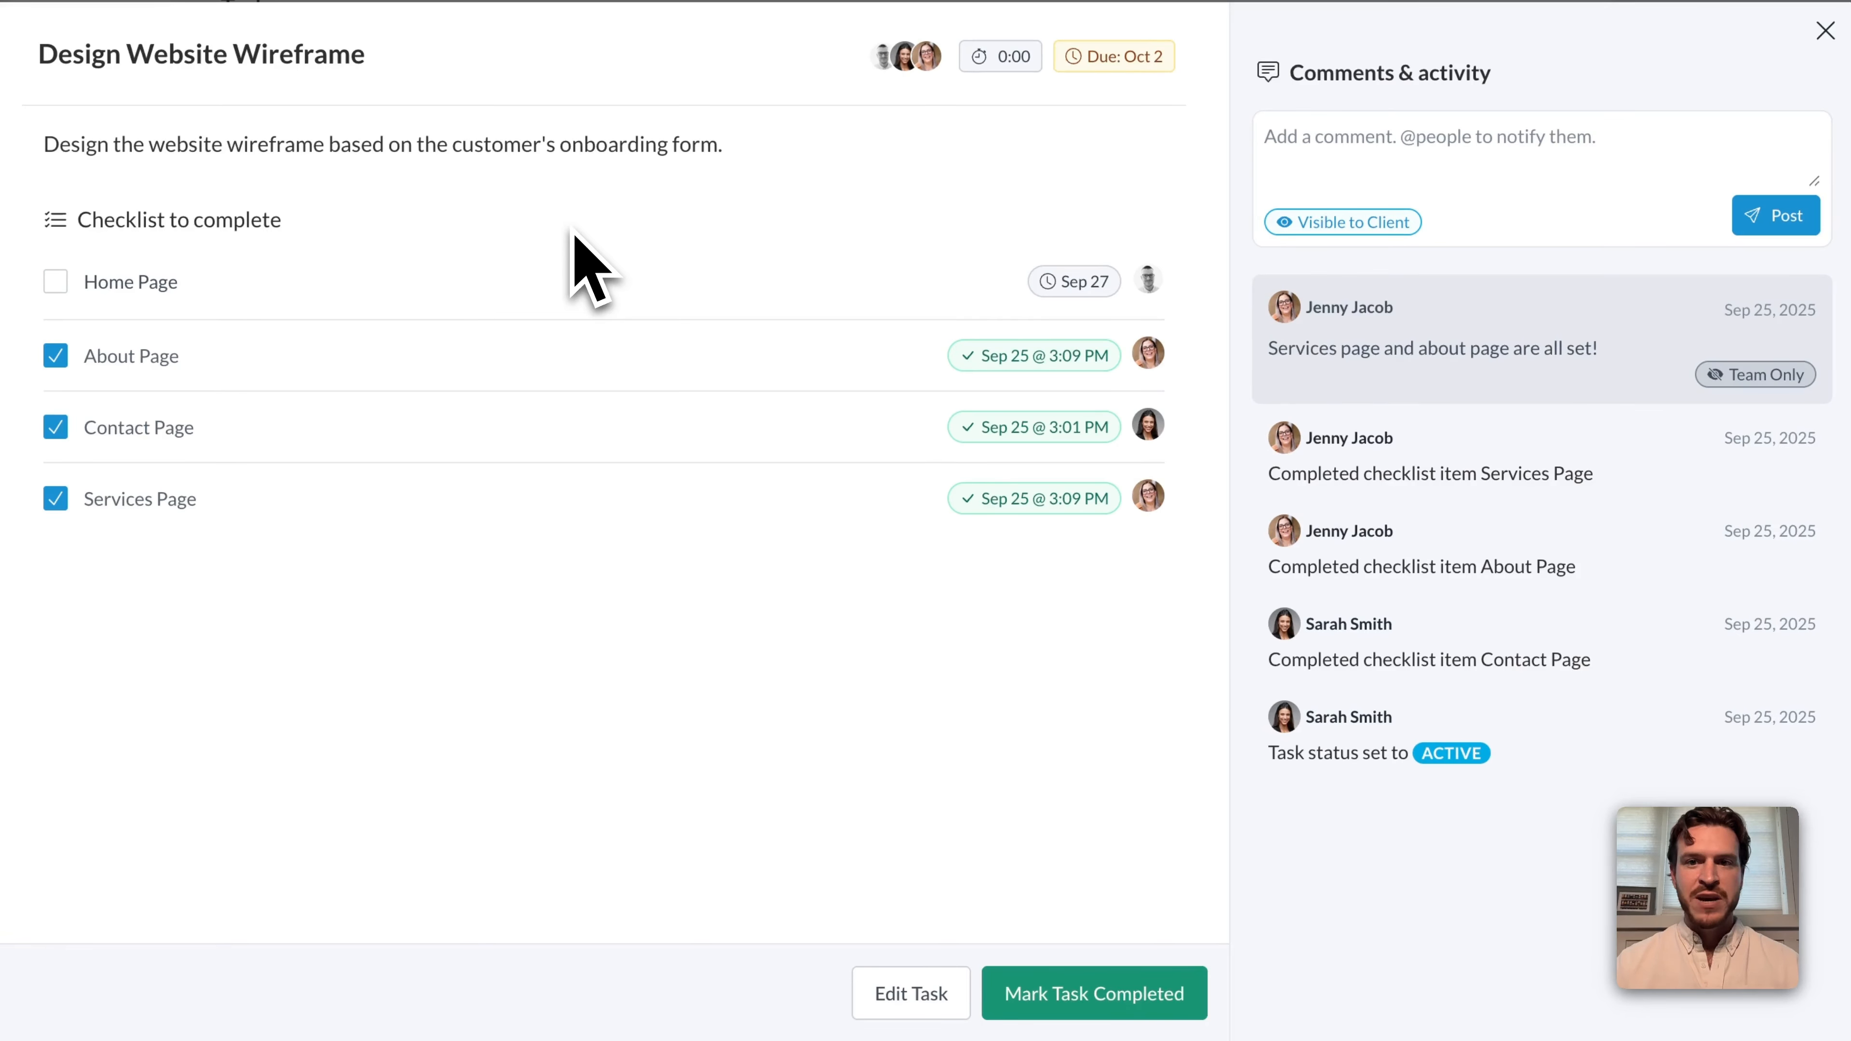
left_click(55, 283)
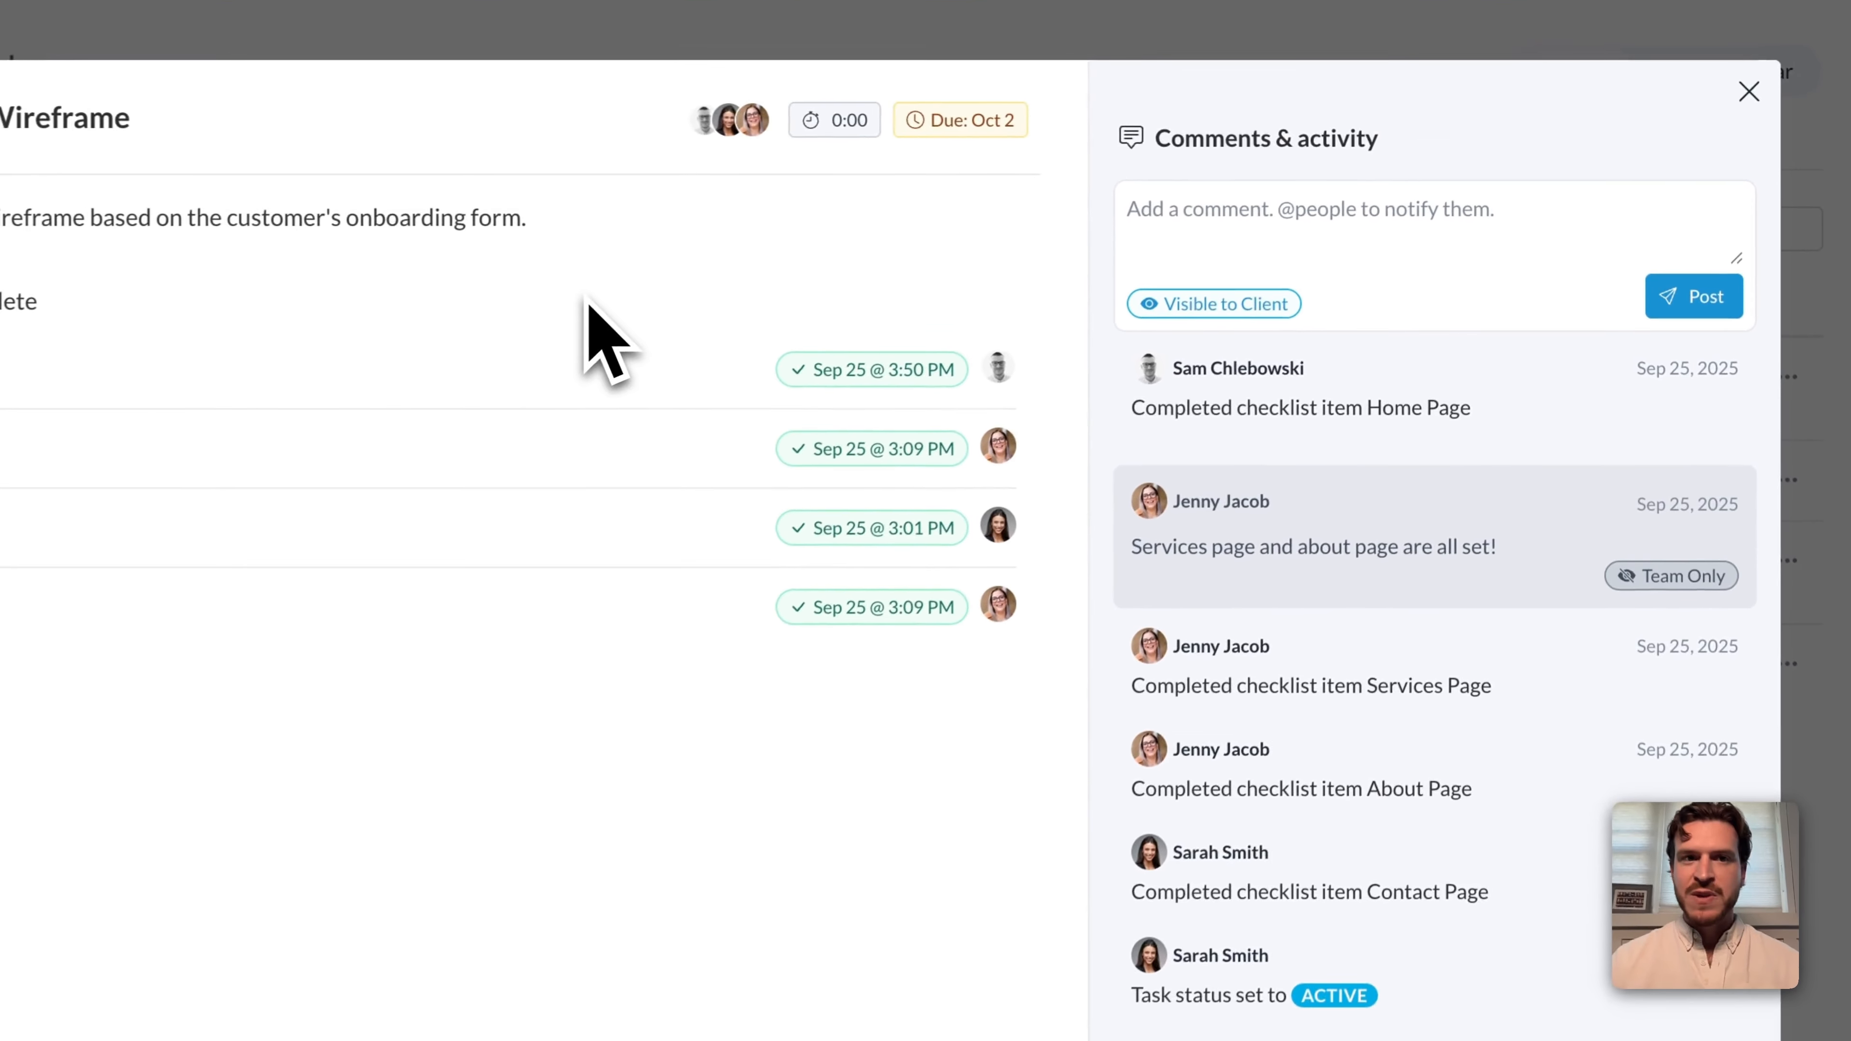
Add a time entry to the Design Website Wireframe task dated 25/09/2025 with 4 hours in the Web Design Work category.
left_click(816, 131)
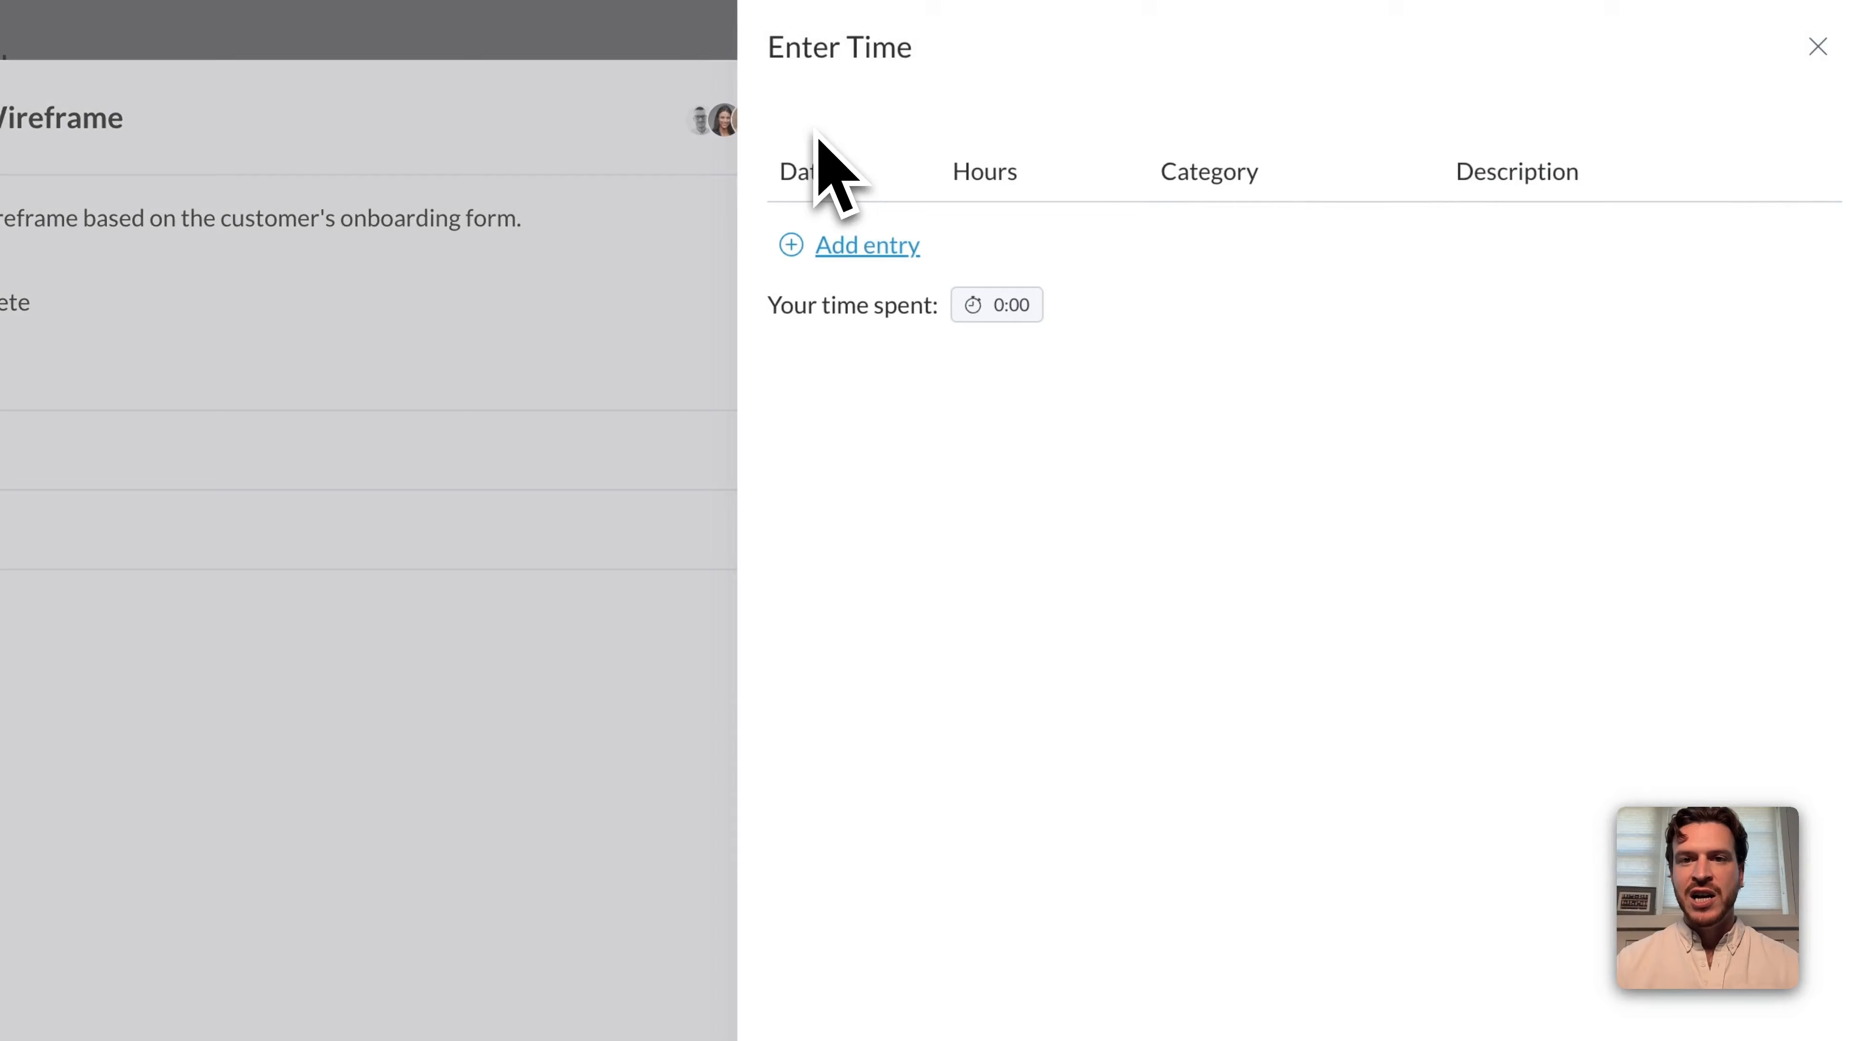
left_click(863, 248)
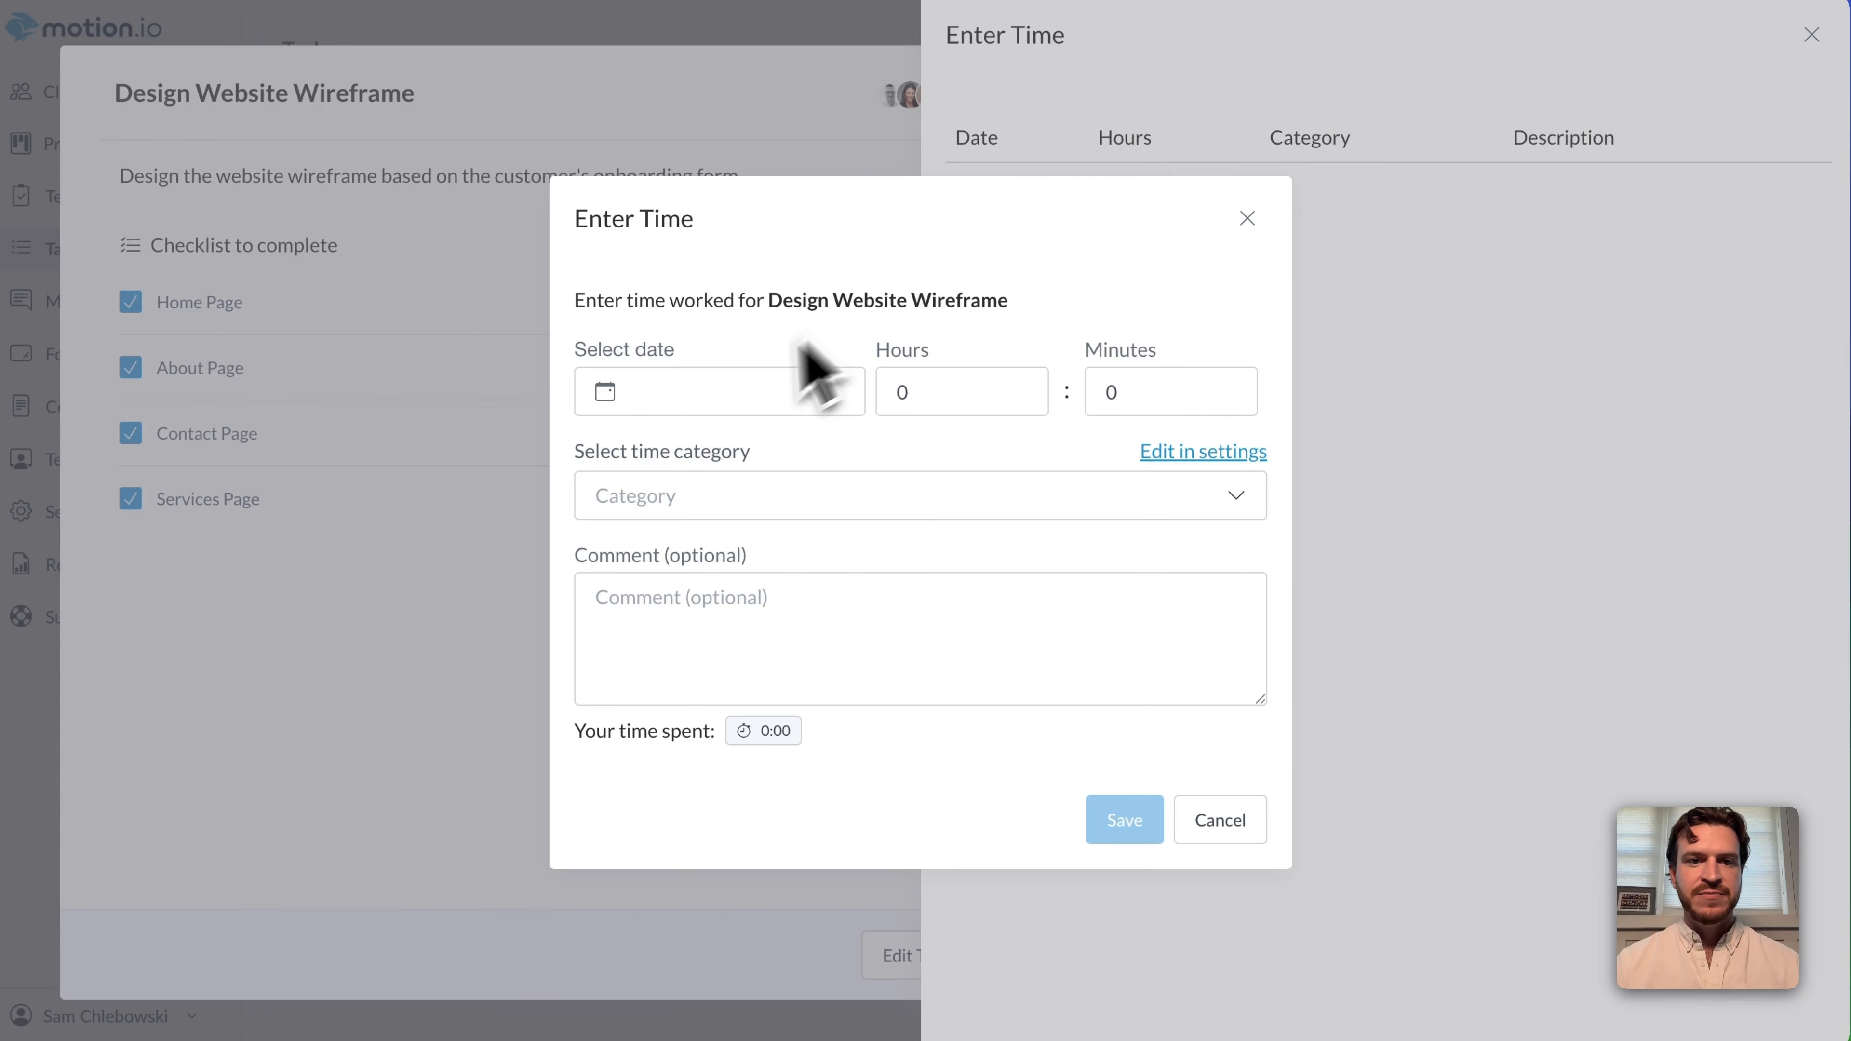
left_click(729, 388)
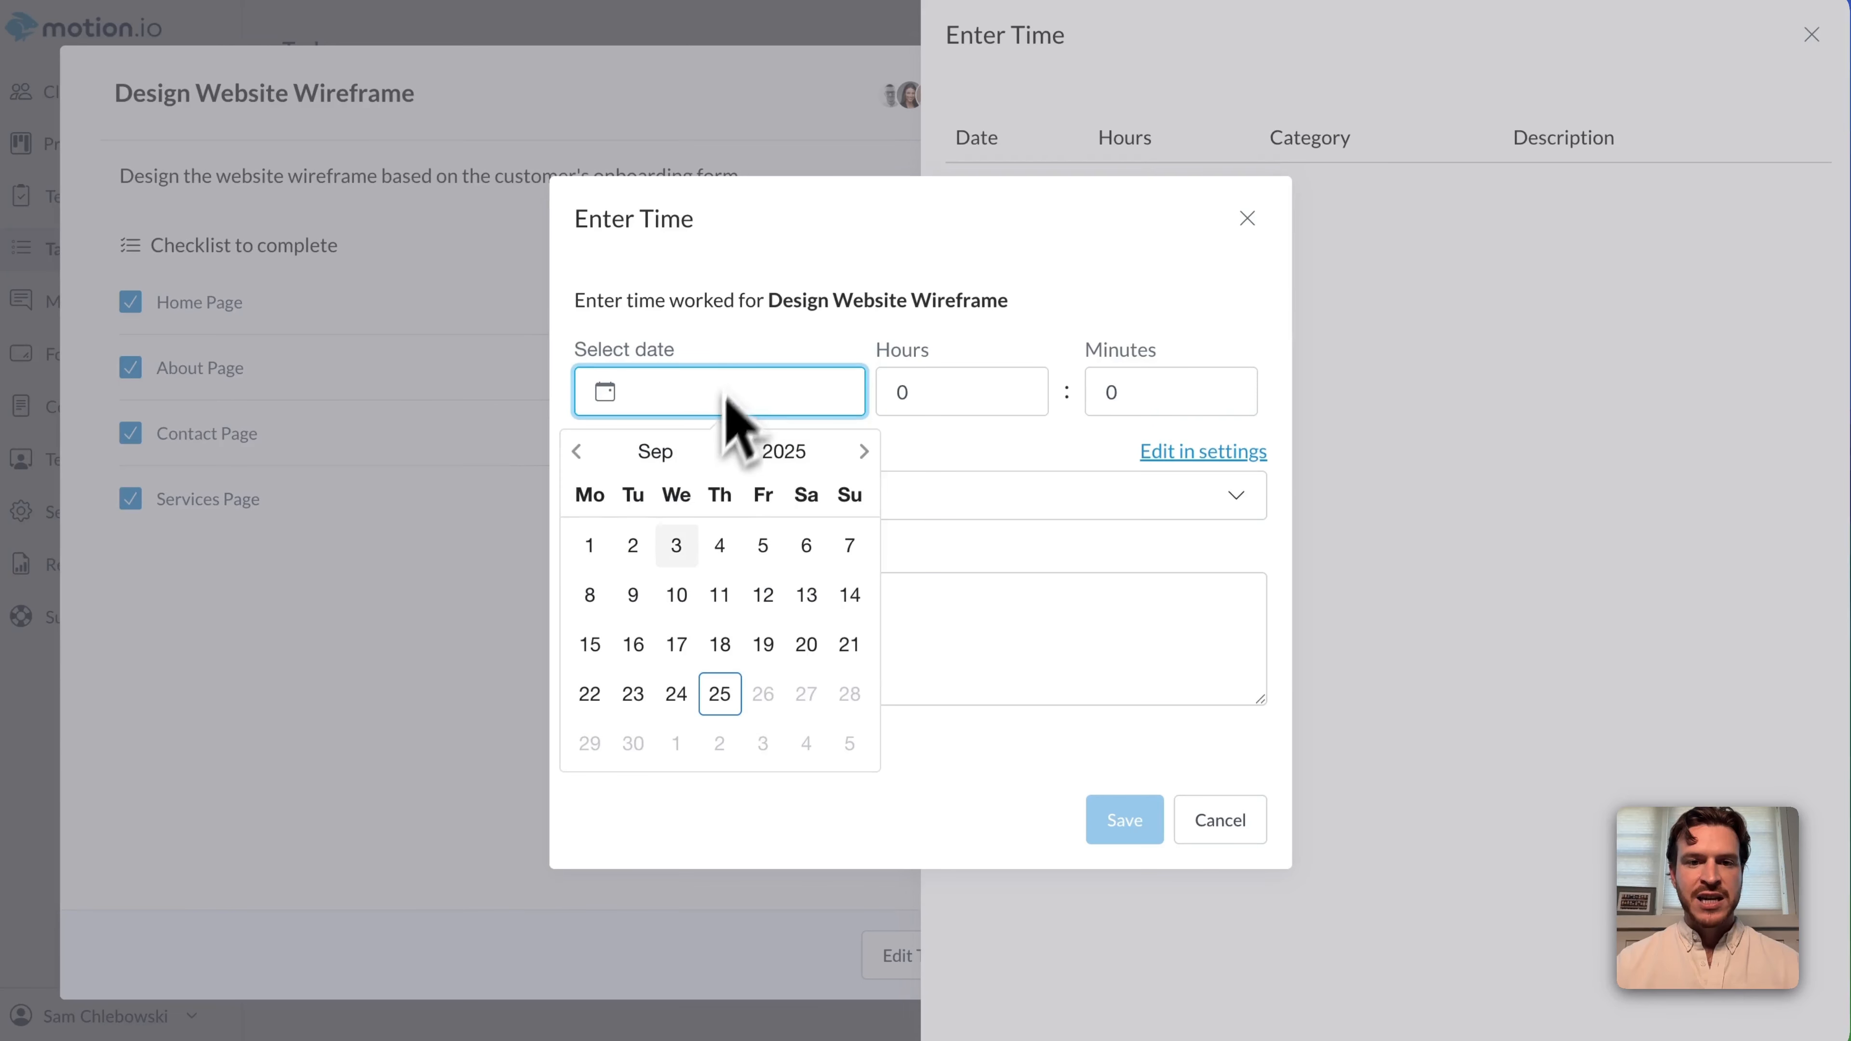
left_click(721, 693)
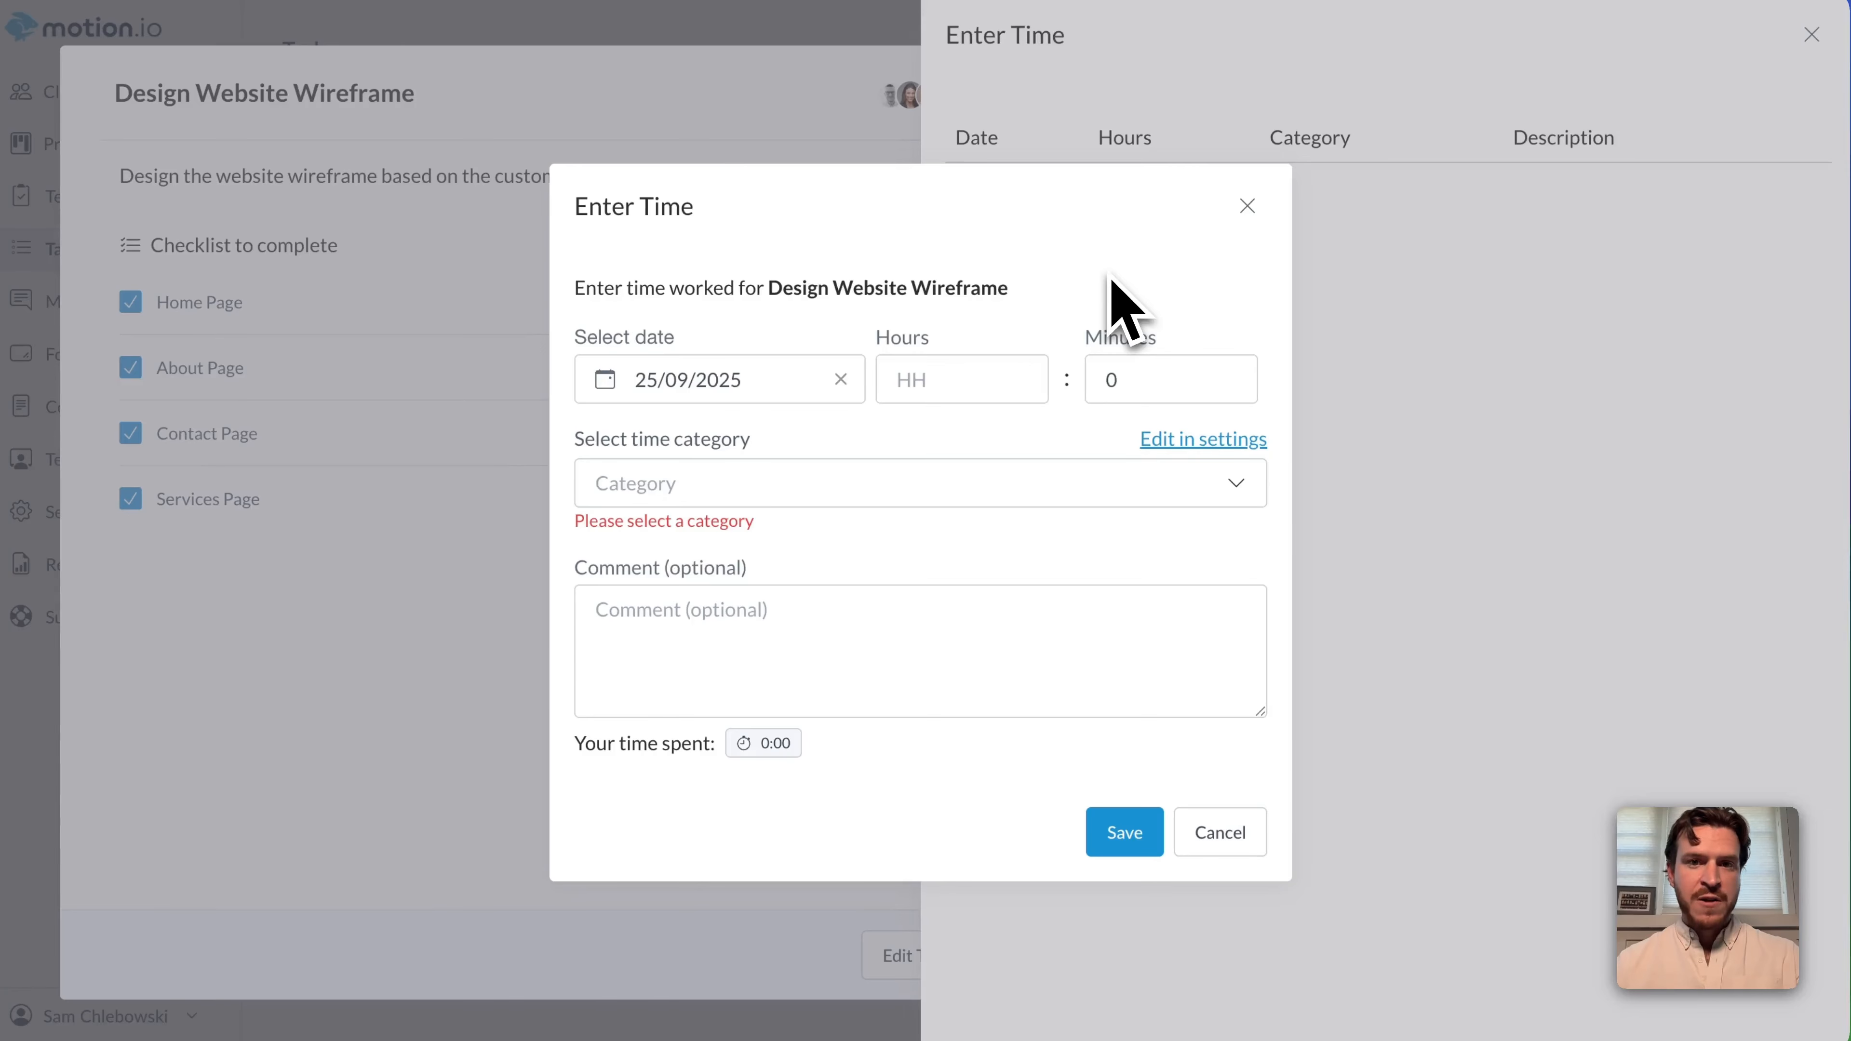
left_click(937, 381)
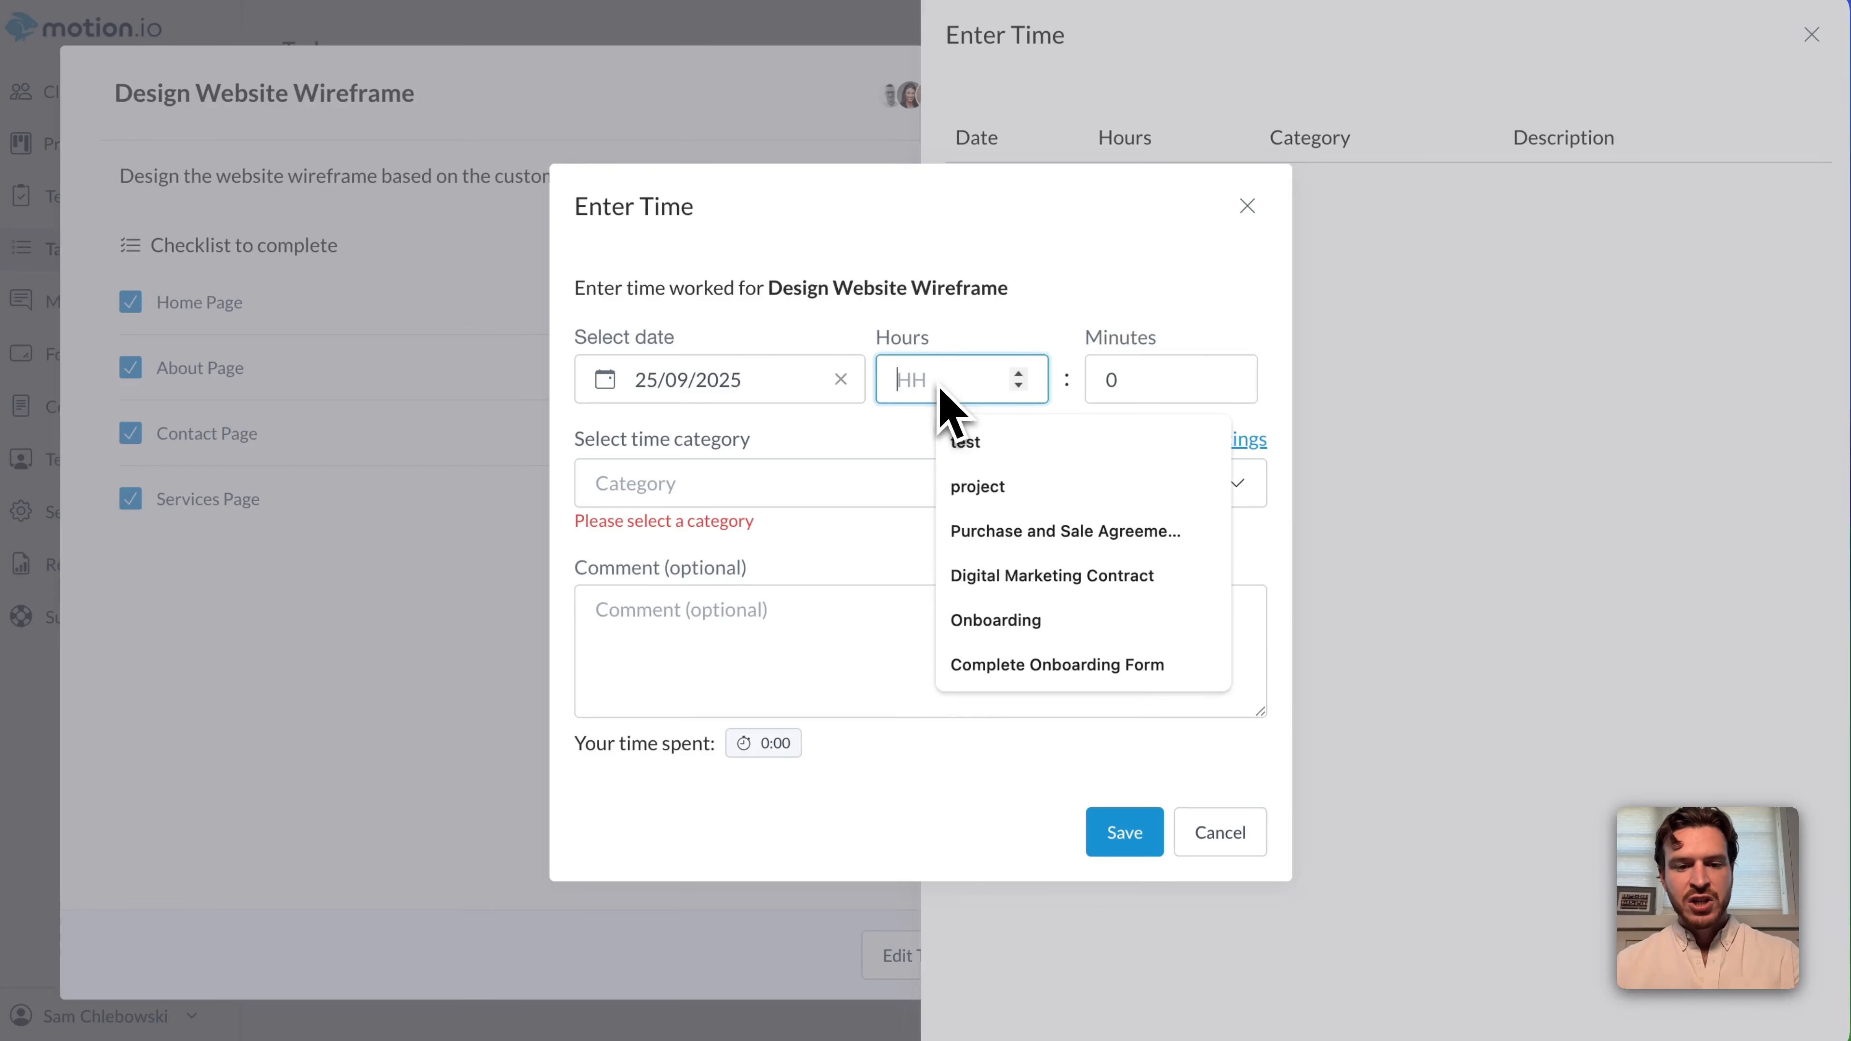
type("4")
left_click(1134, 307)
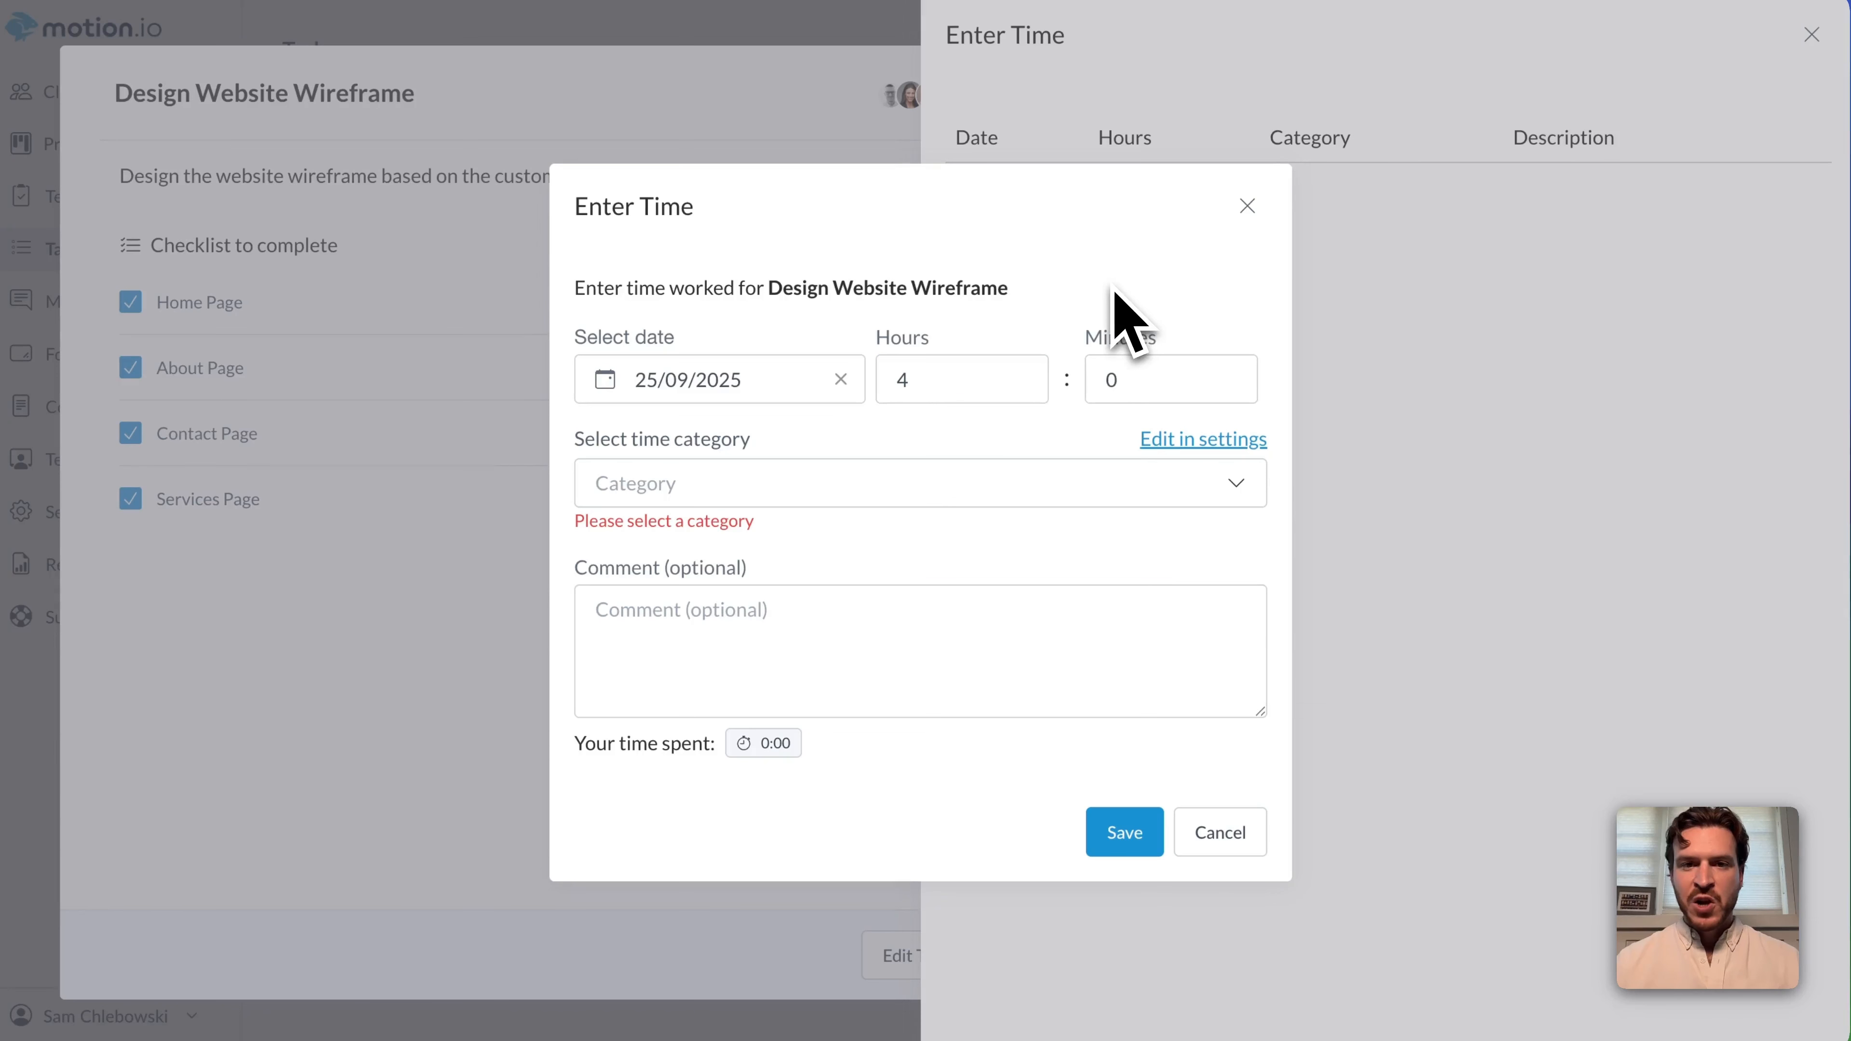
left_click(934, 493)
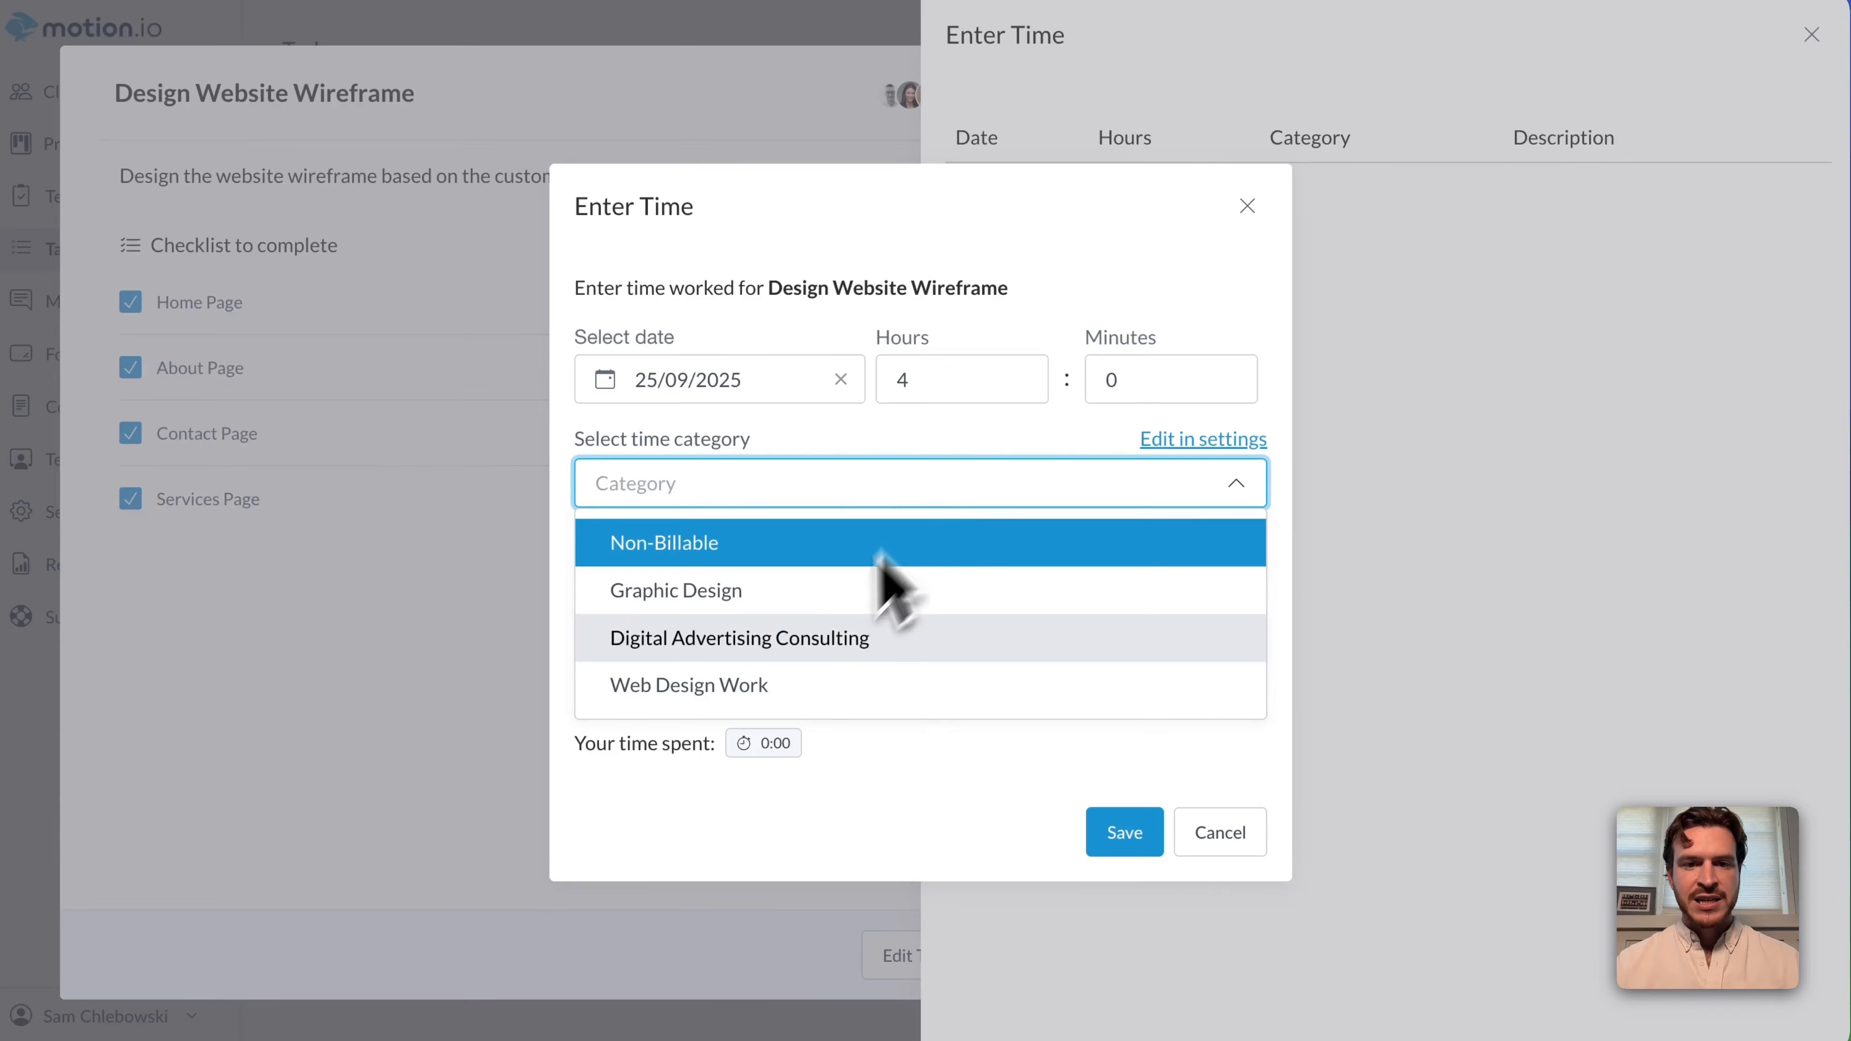
left_click(774, 687)
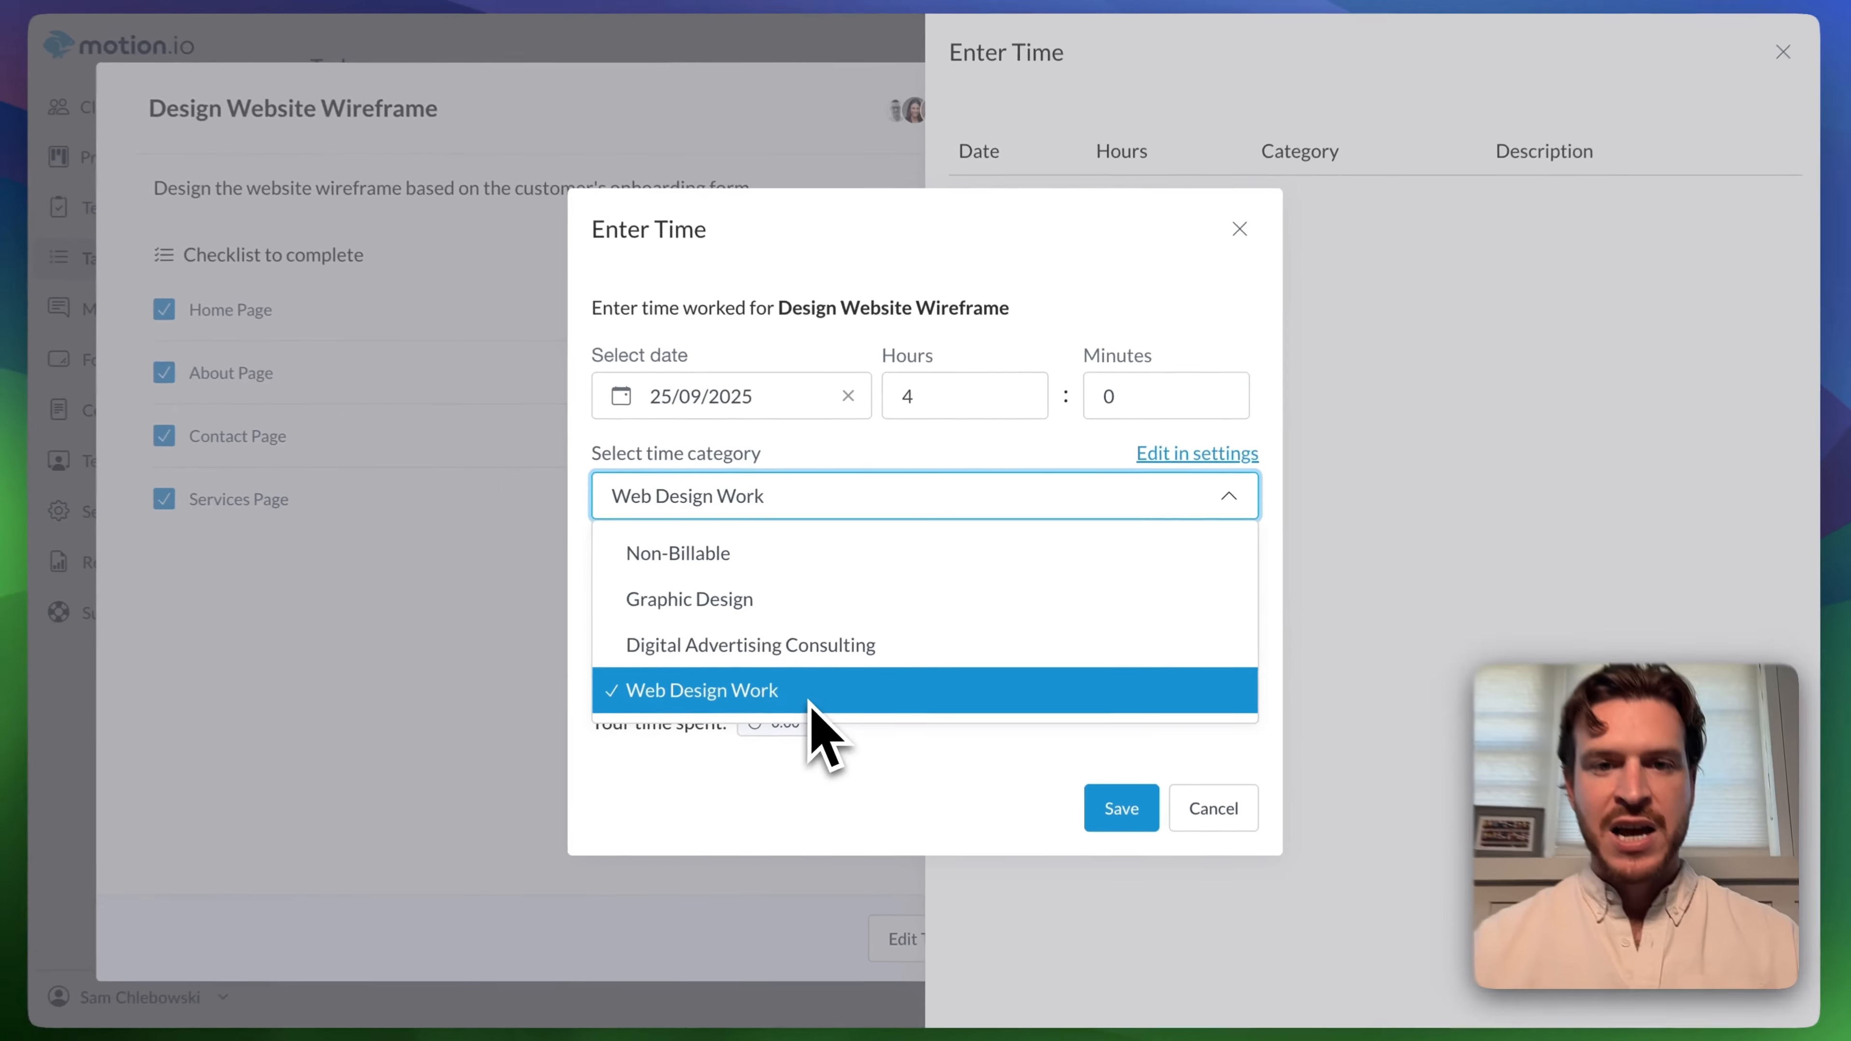
left_click(813, 699)
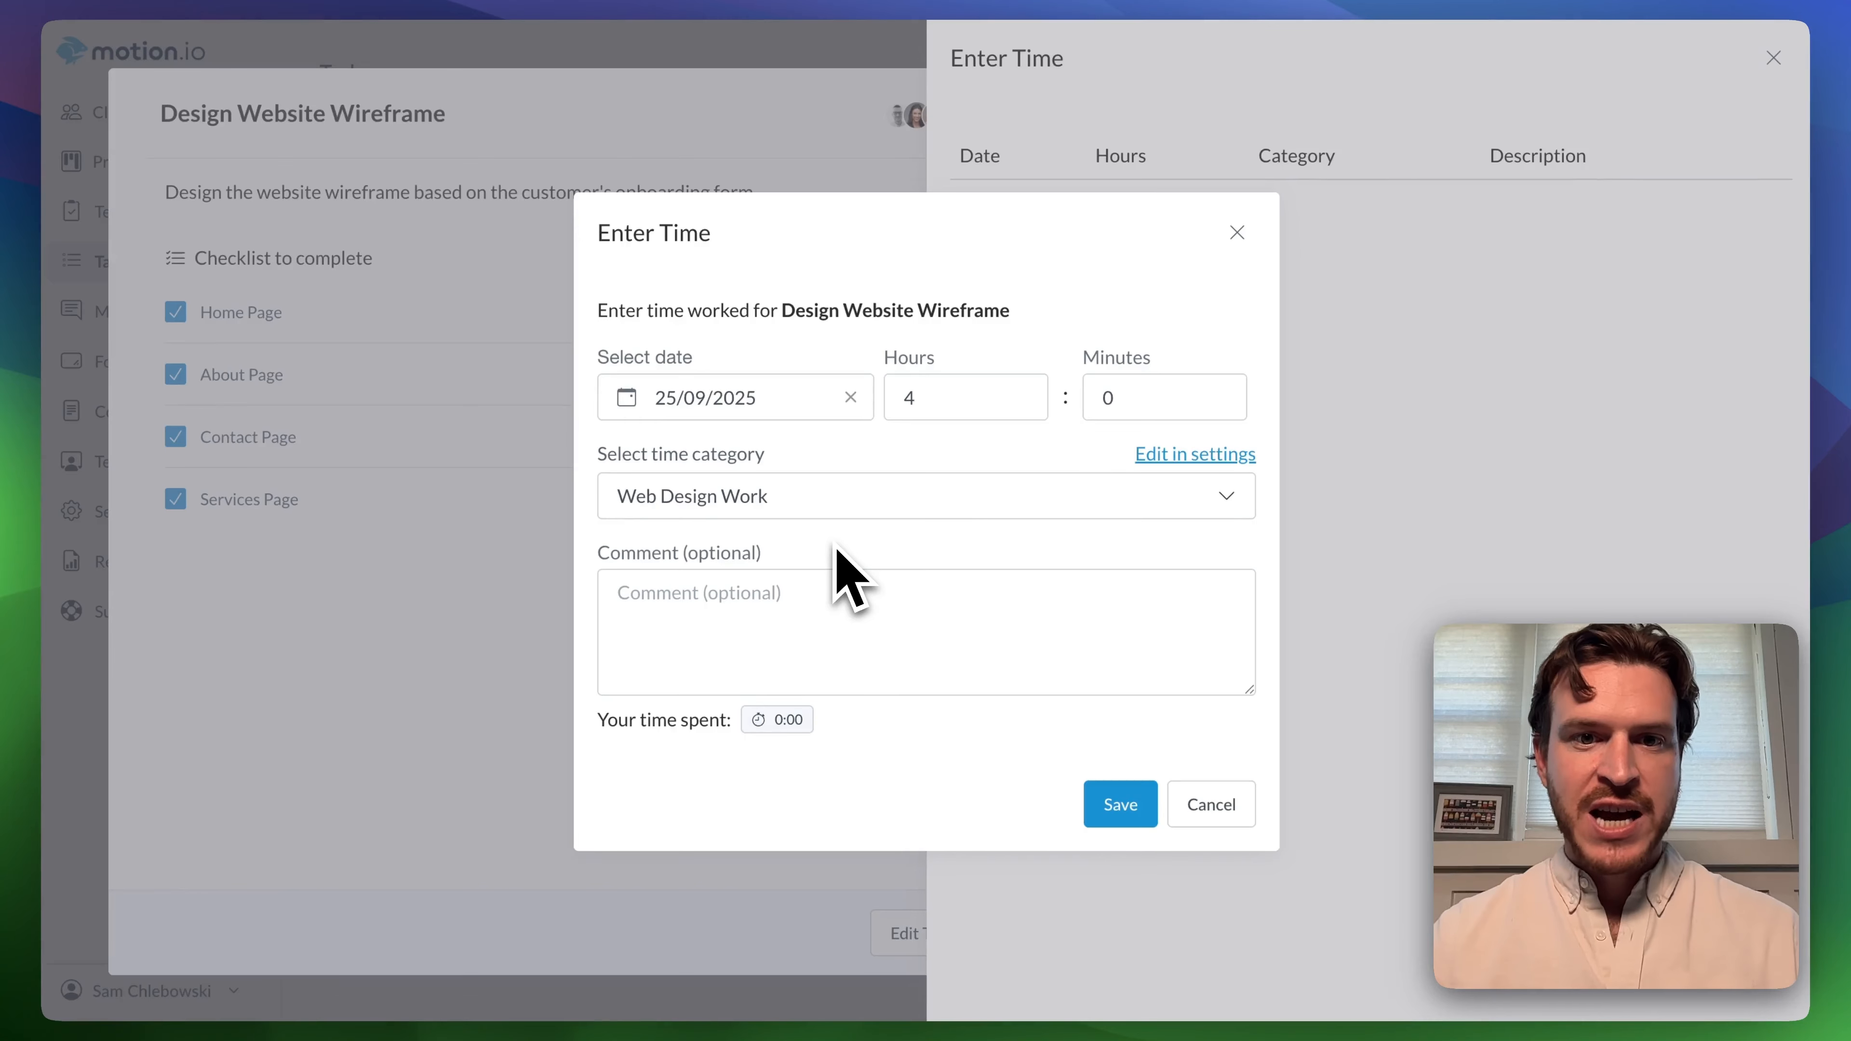
Add the comment "Designed wireframe for homepage." to the time entry and save it.
left_click(798, 588)
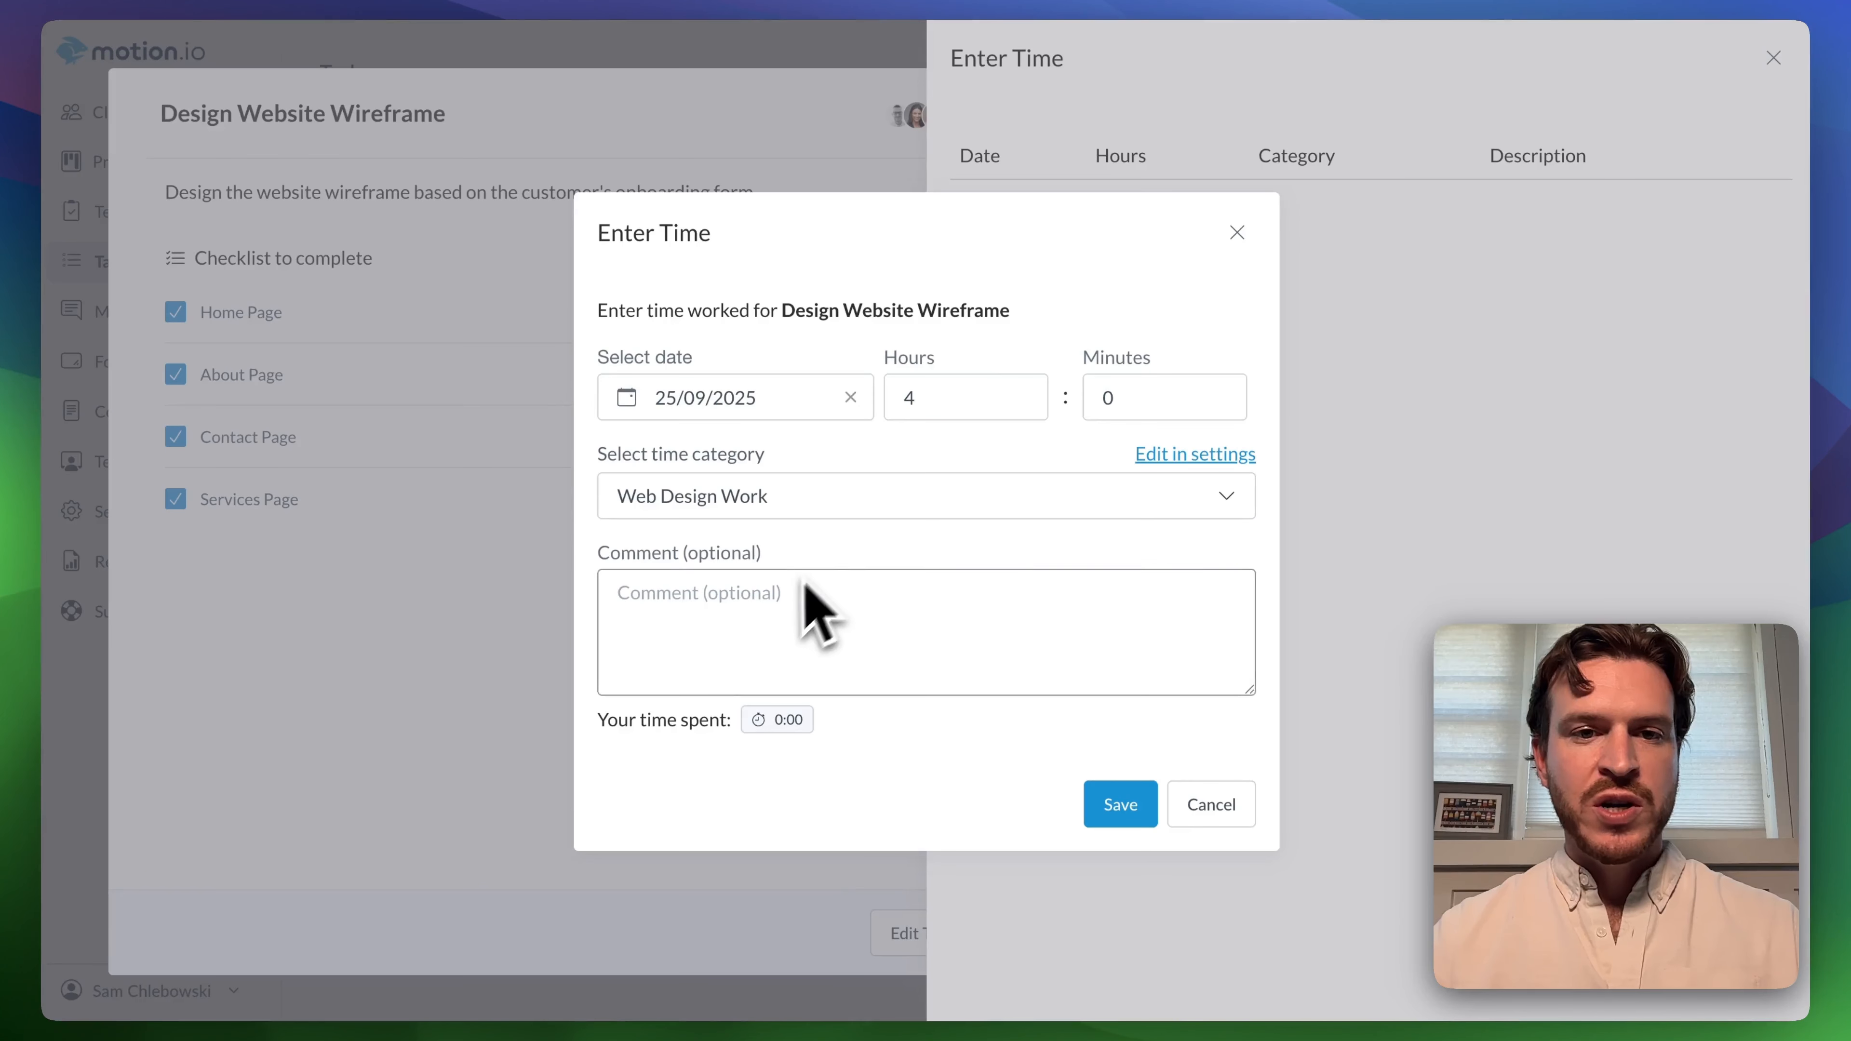
type("Designed wireframe for home page.")
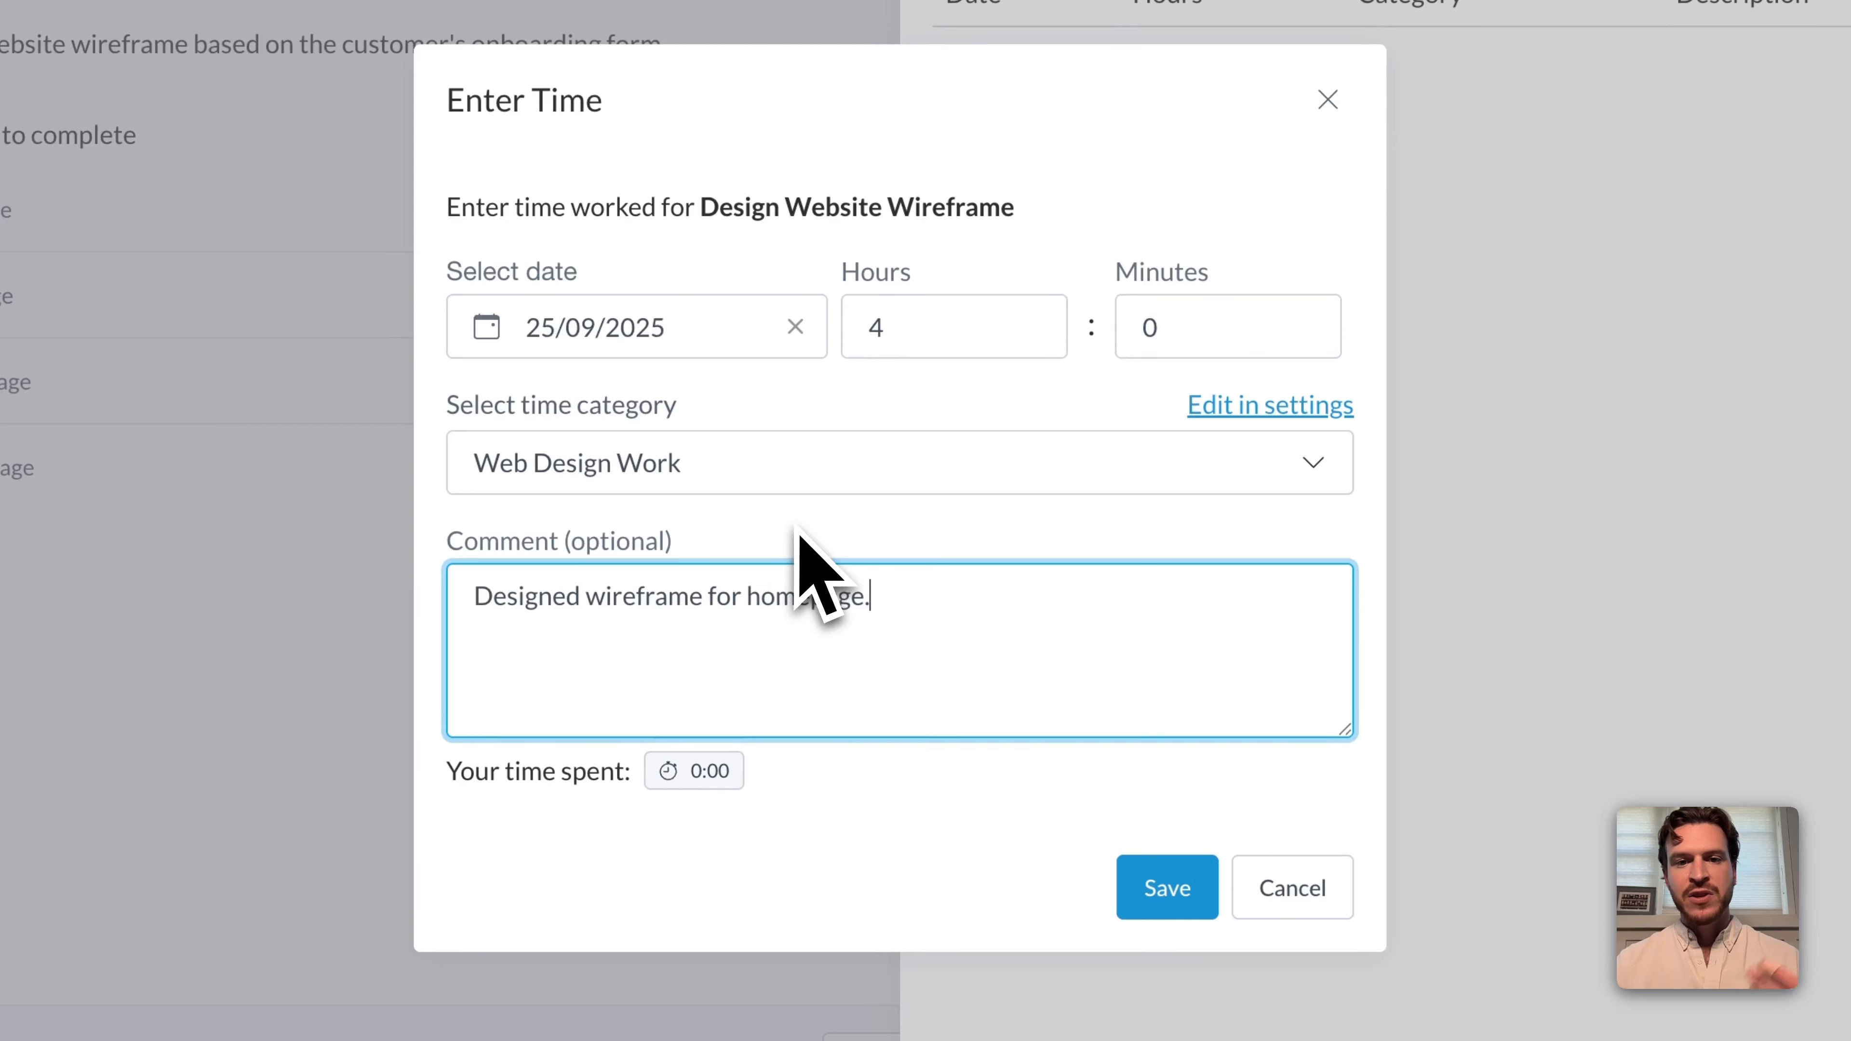
left_click(798, 530)
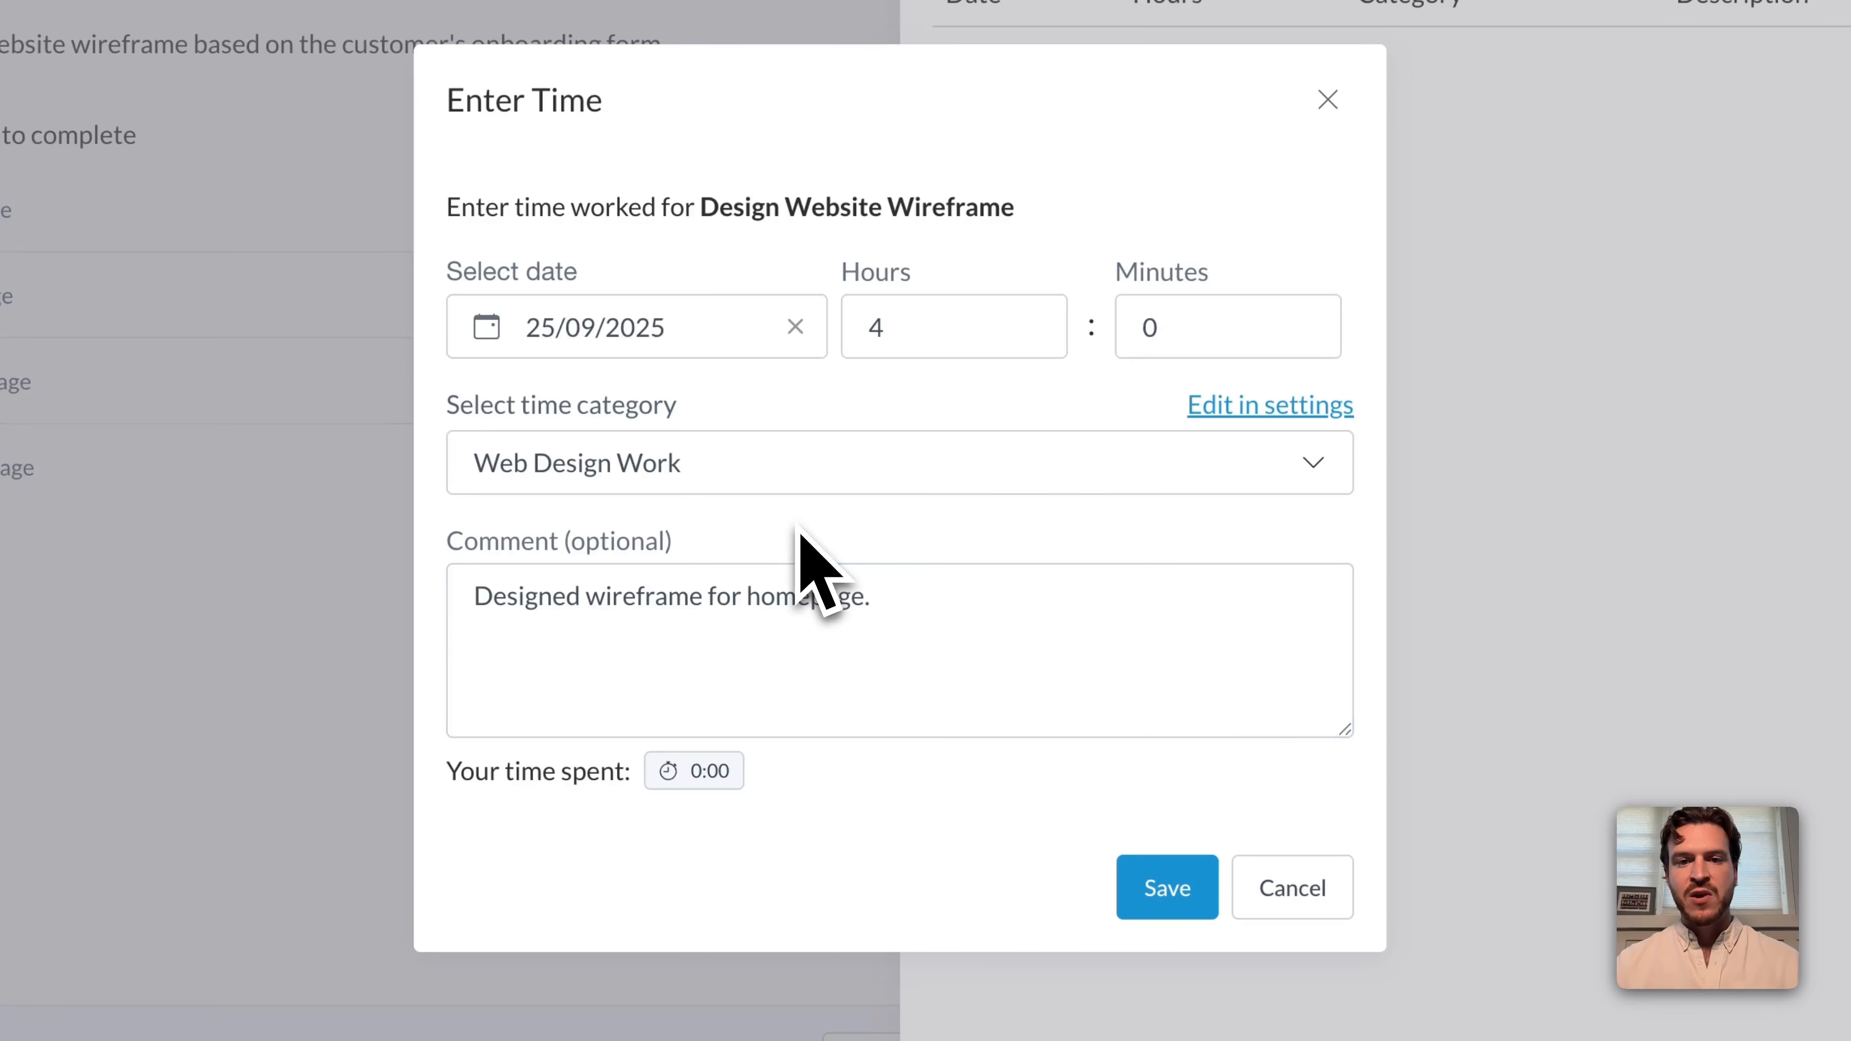
left_click(1149, 883)
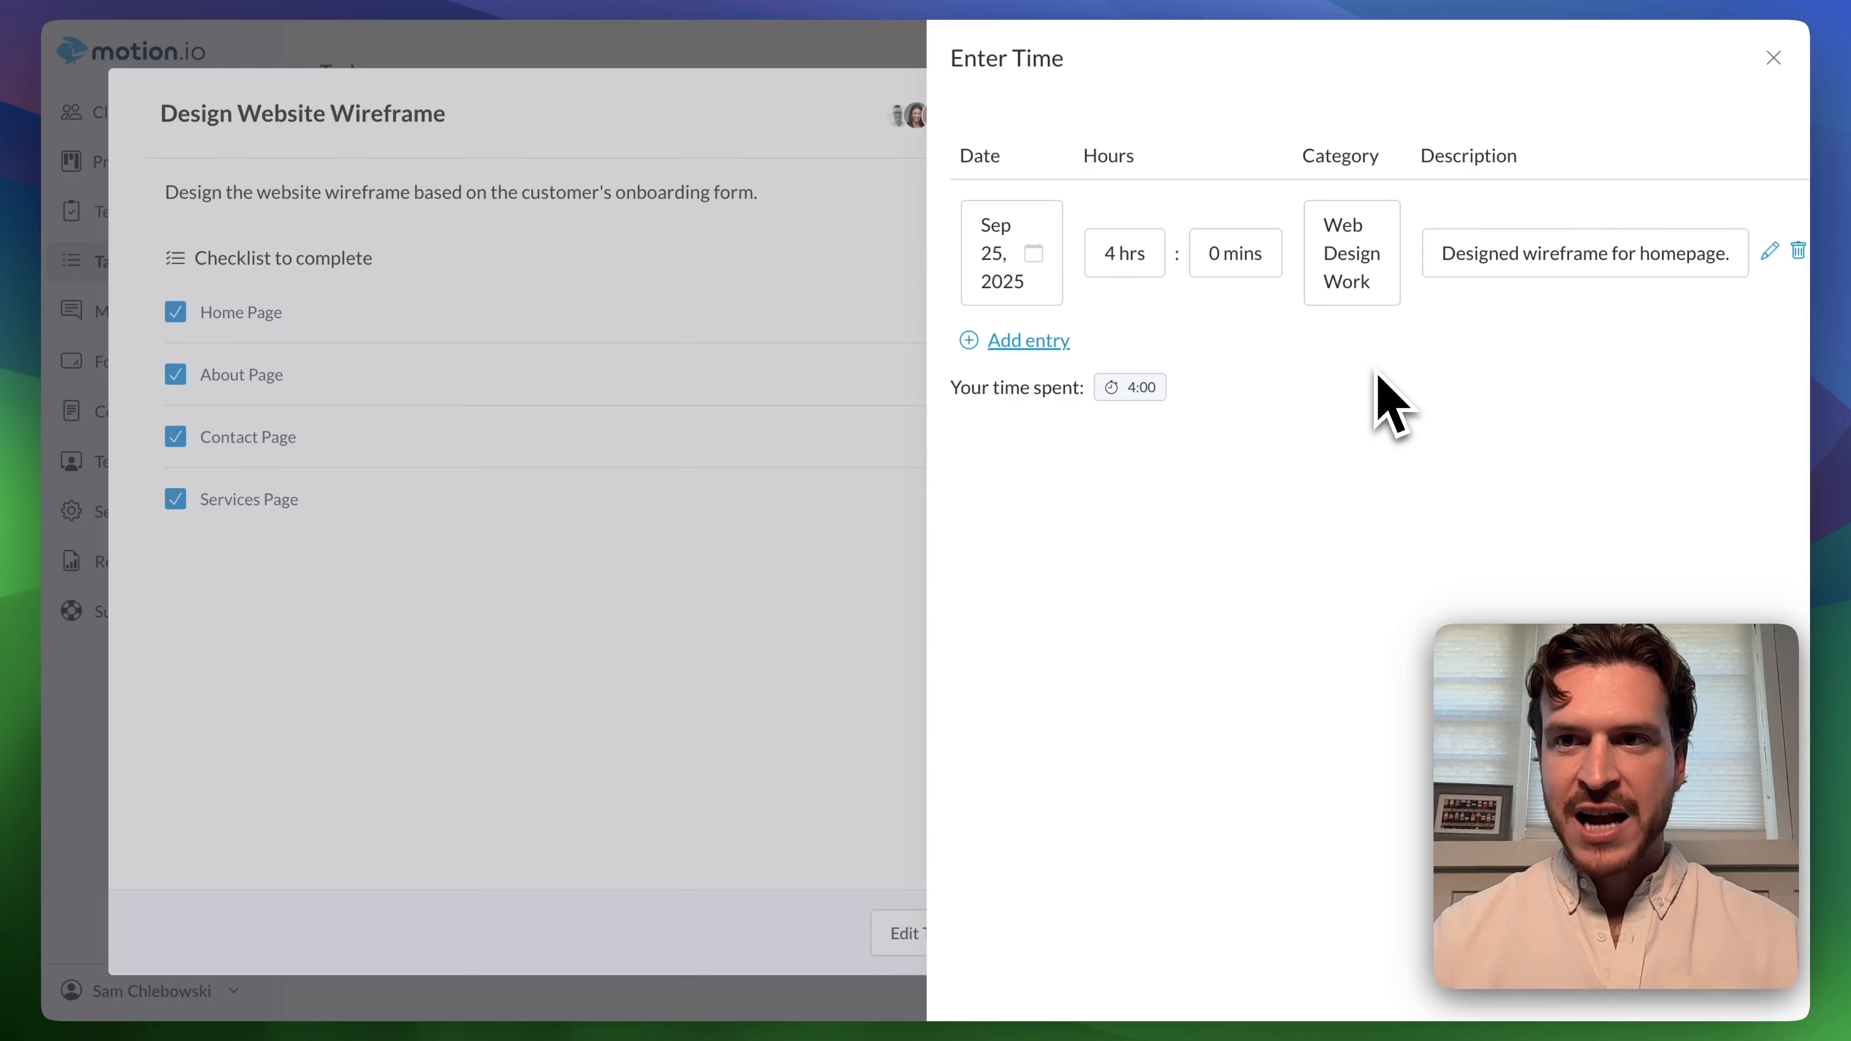
Close the time entries and mark the Design Website Wireframe task as completed.
left_click(1773, 59)
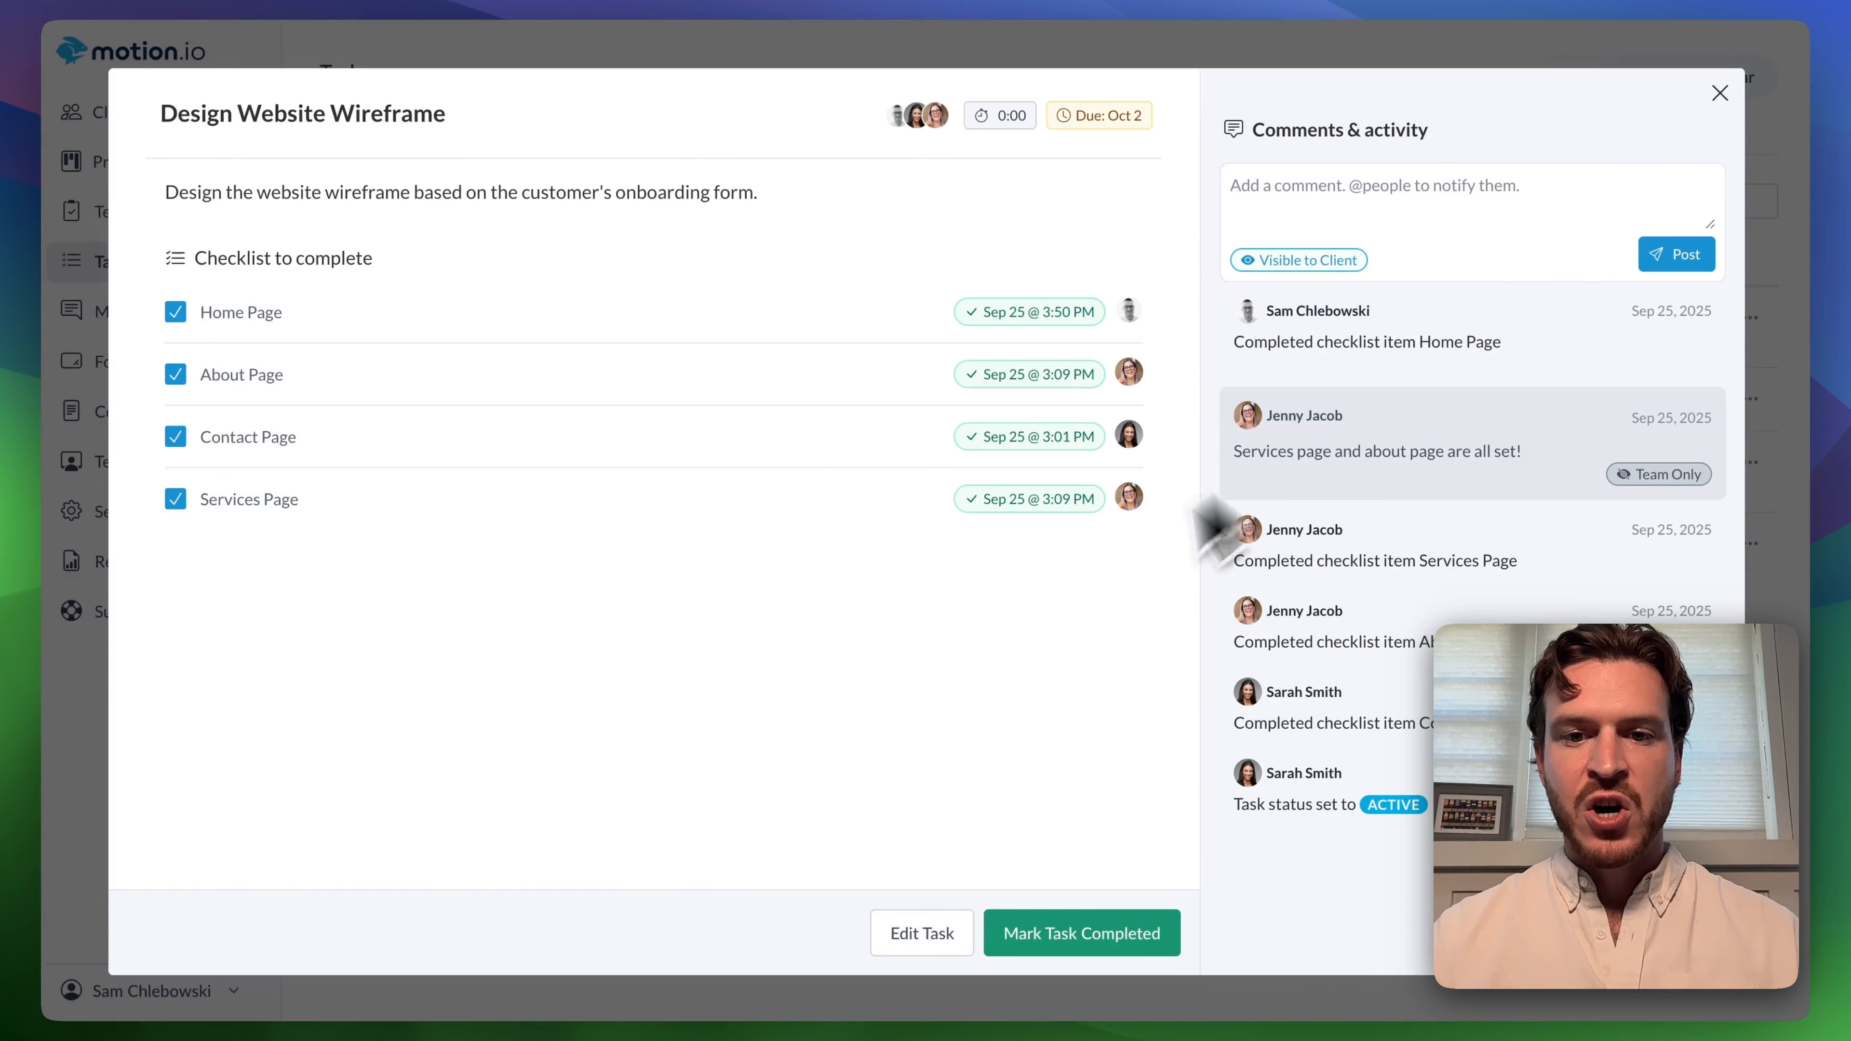
left_click(1071, 927)
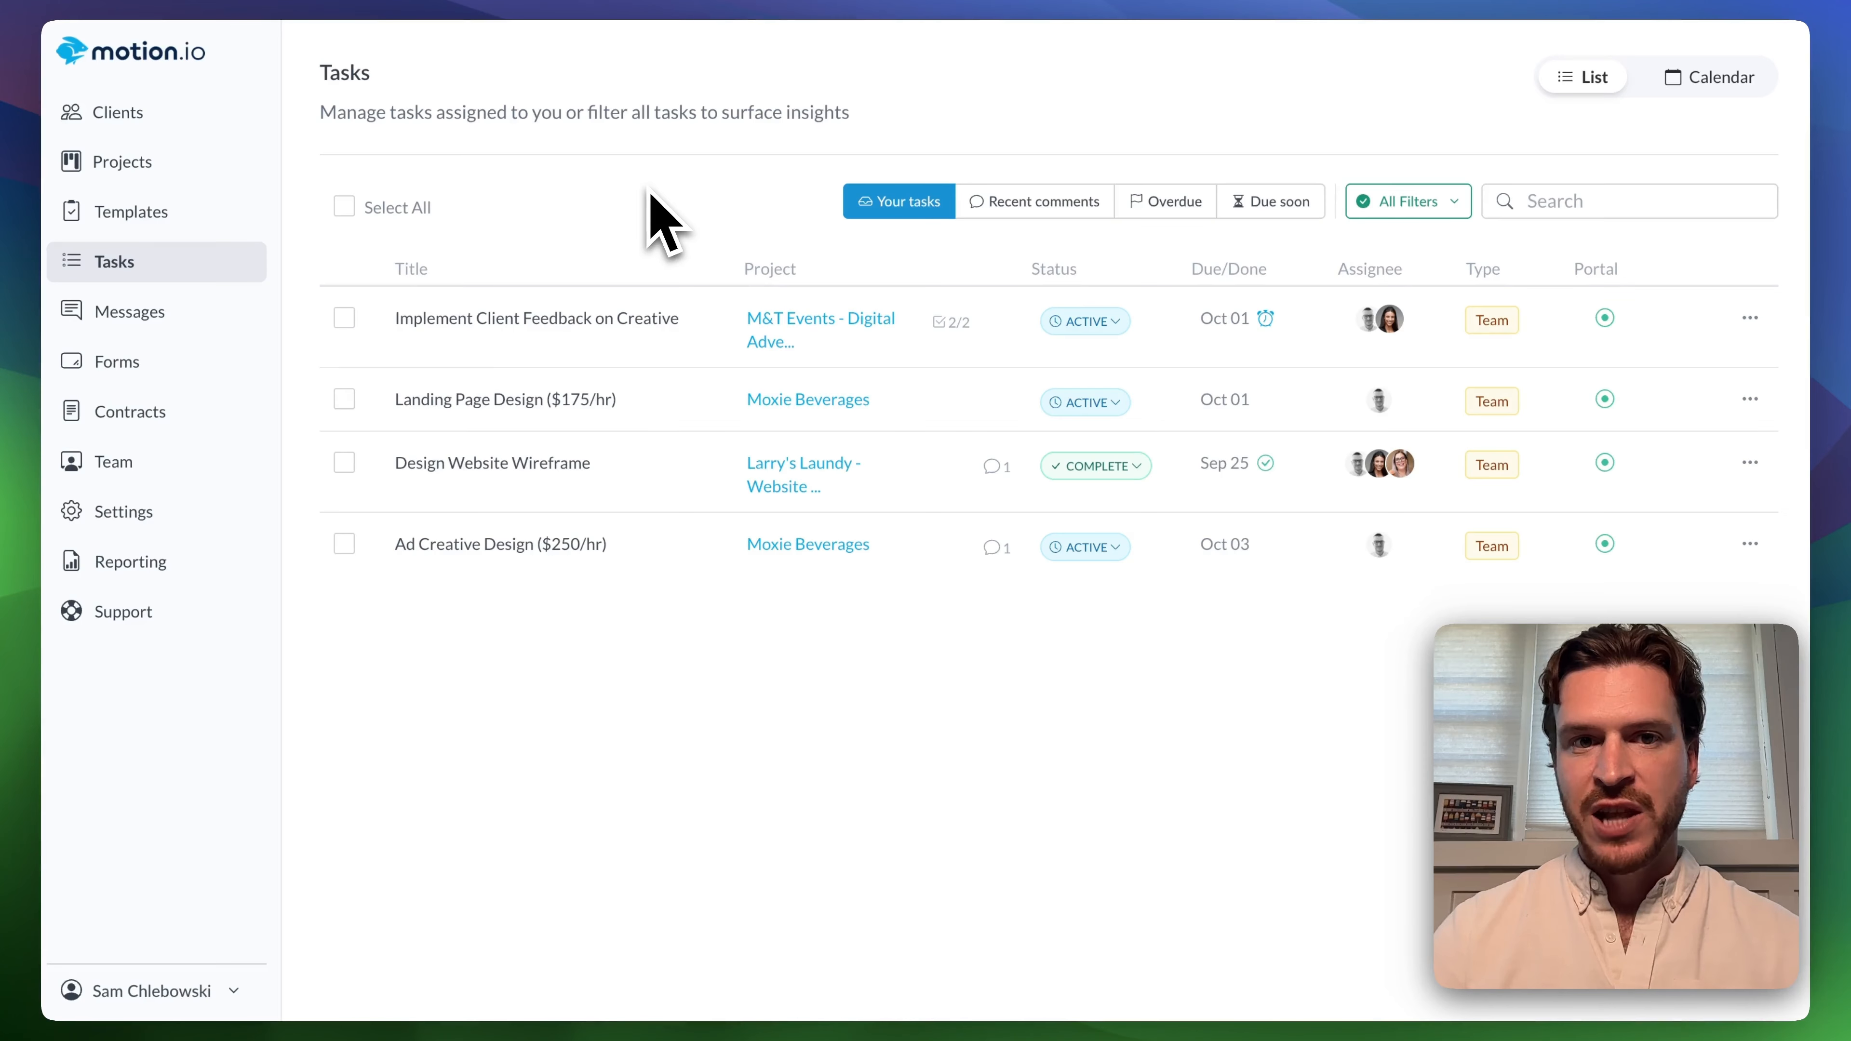
Open the Implement Client Feedback on Creative task and check off its Instagram logo and Facebook photo checklist items.
left_click(602, 355)
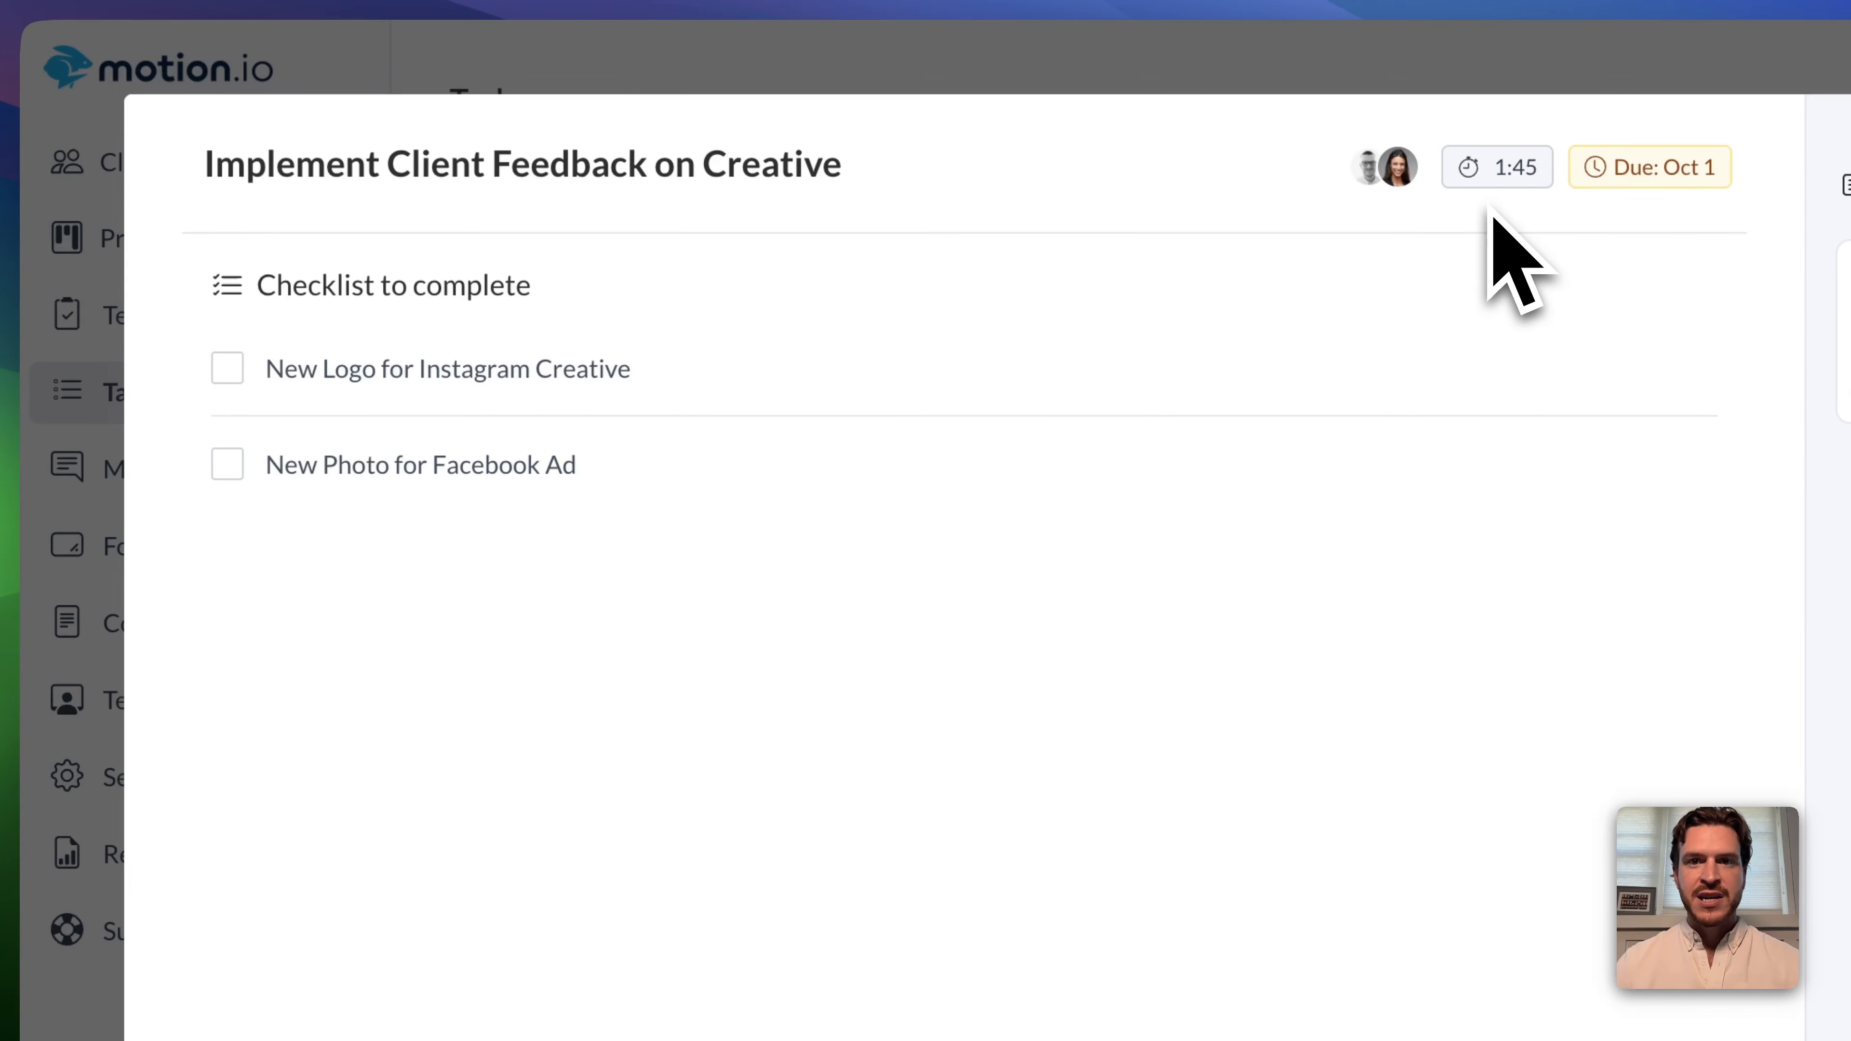
left_click(227, 368)
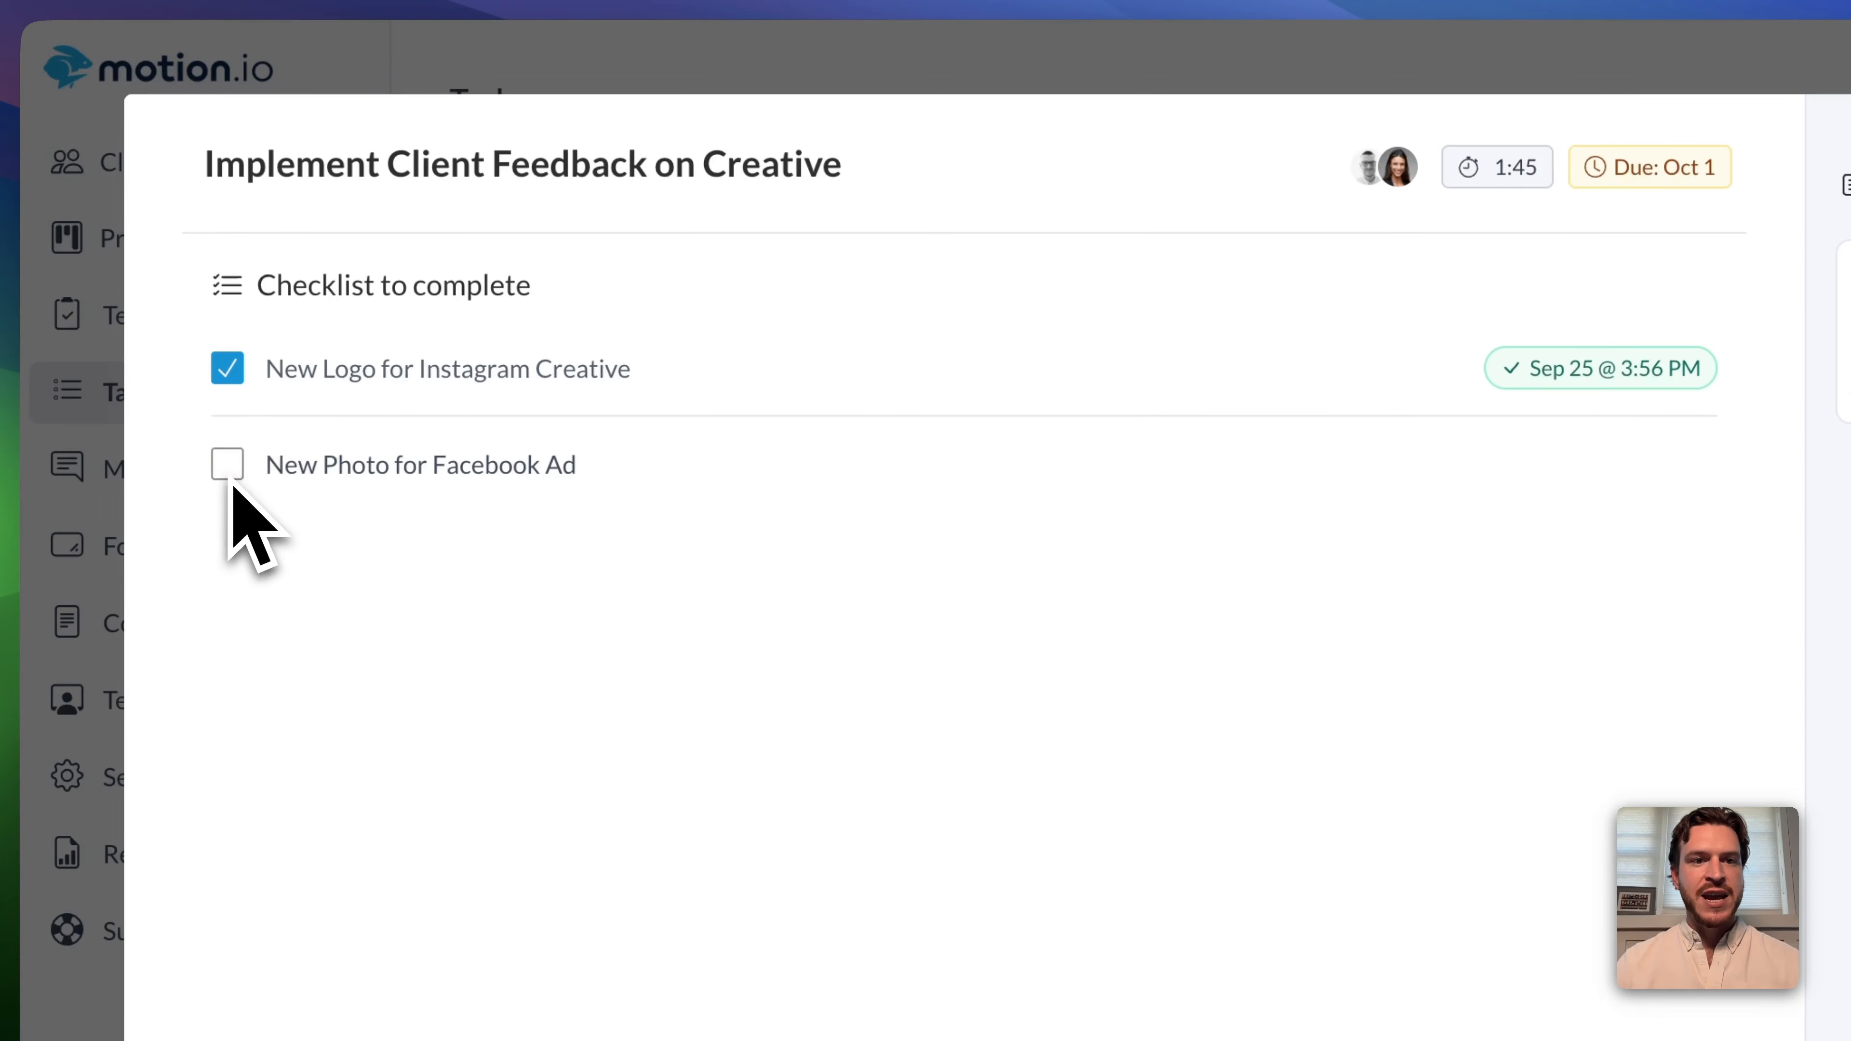
left_click(228, 465)
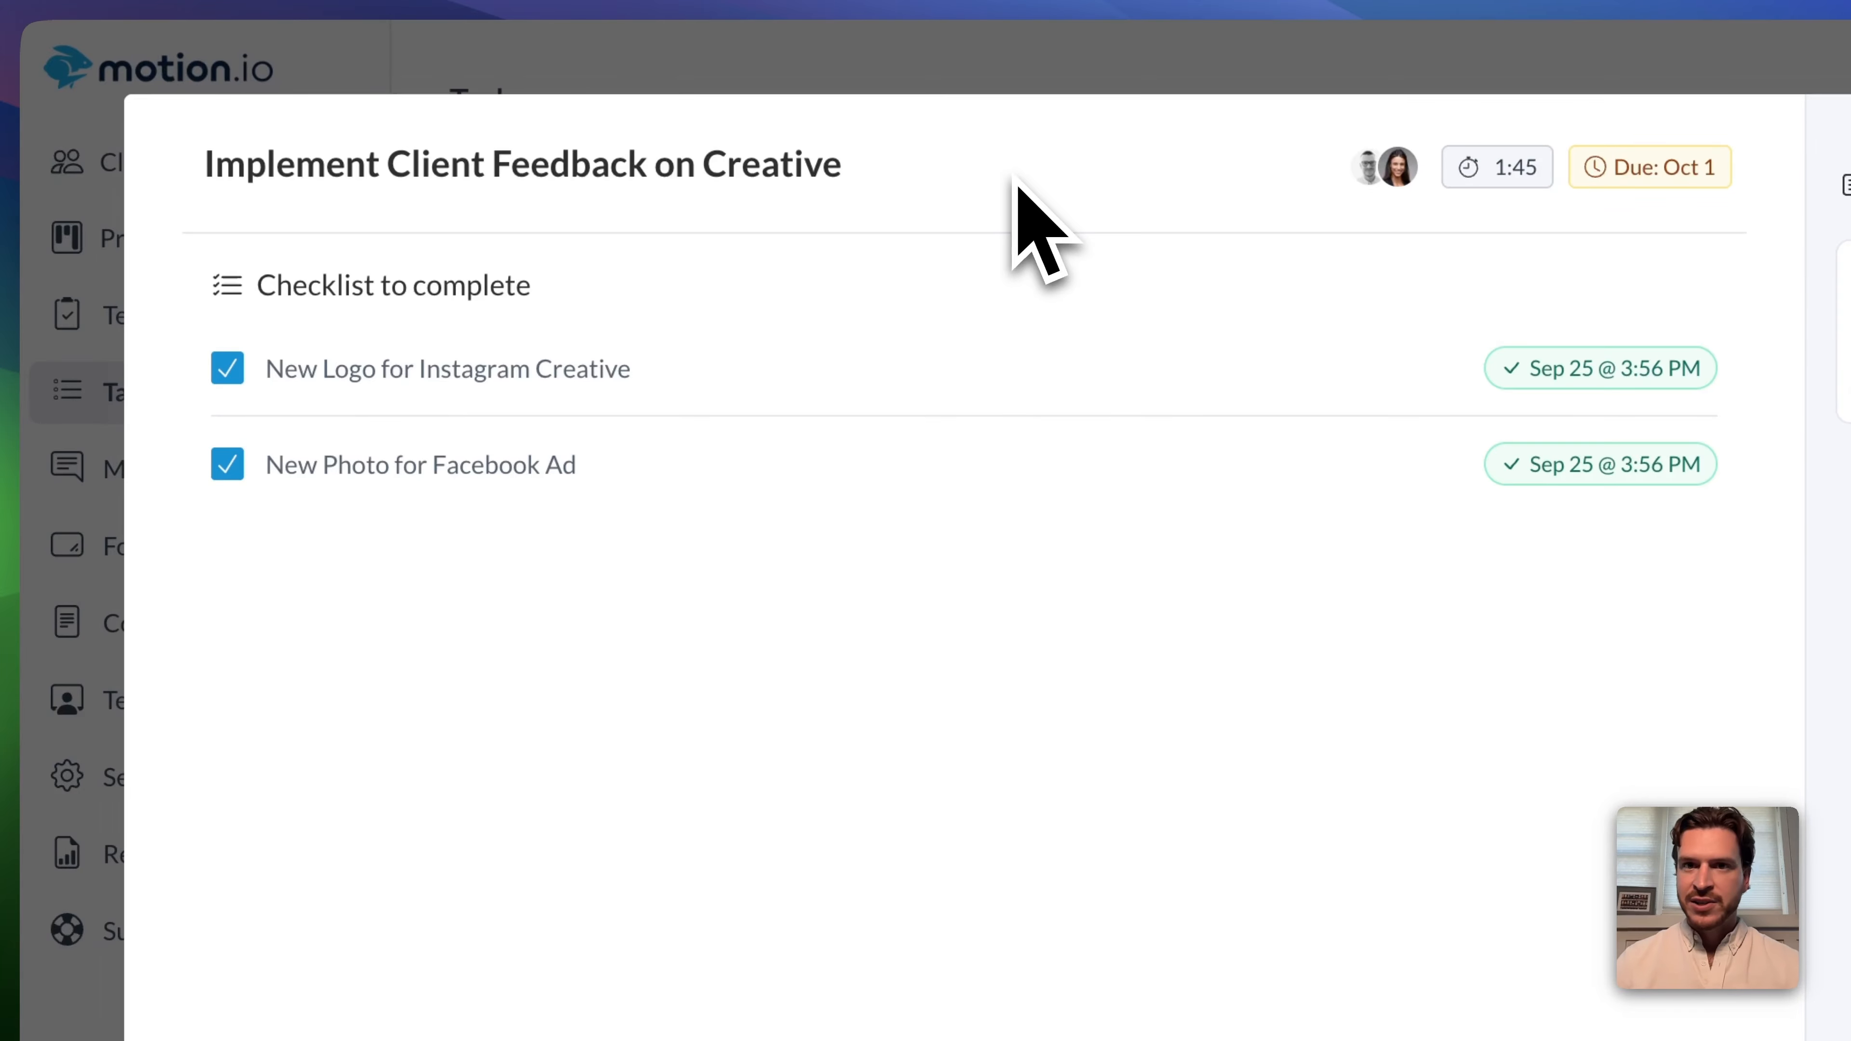
Add another time entry to the Implement Client Feedback on Creative task dated 25/09/2025 with 2 hours in the Graphic Design category.
left_click(1496, 171)
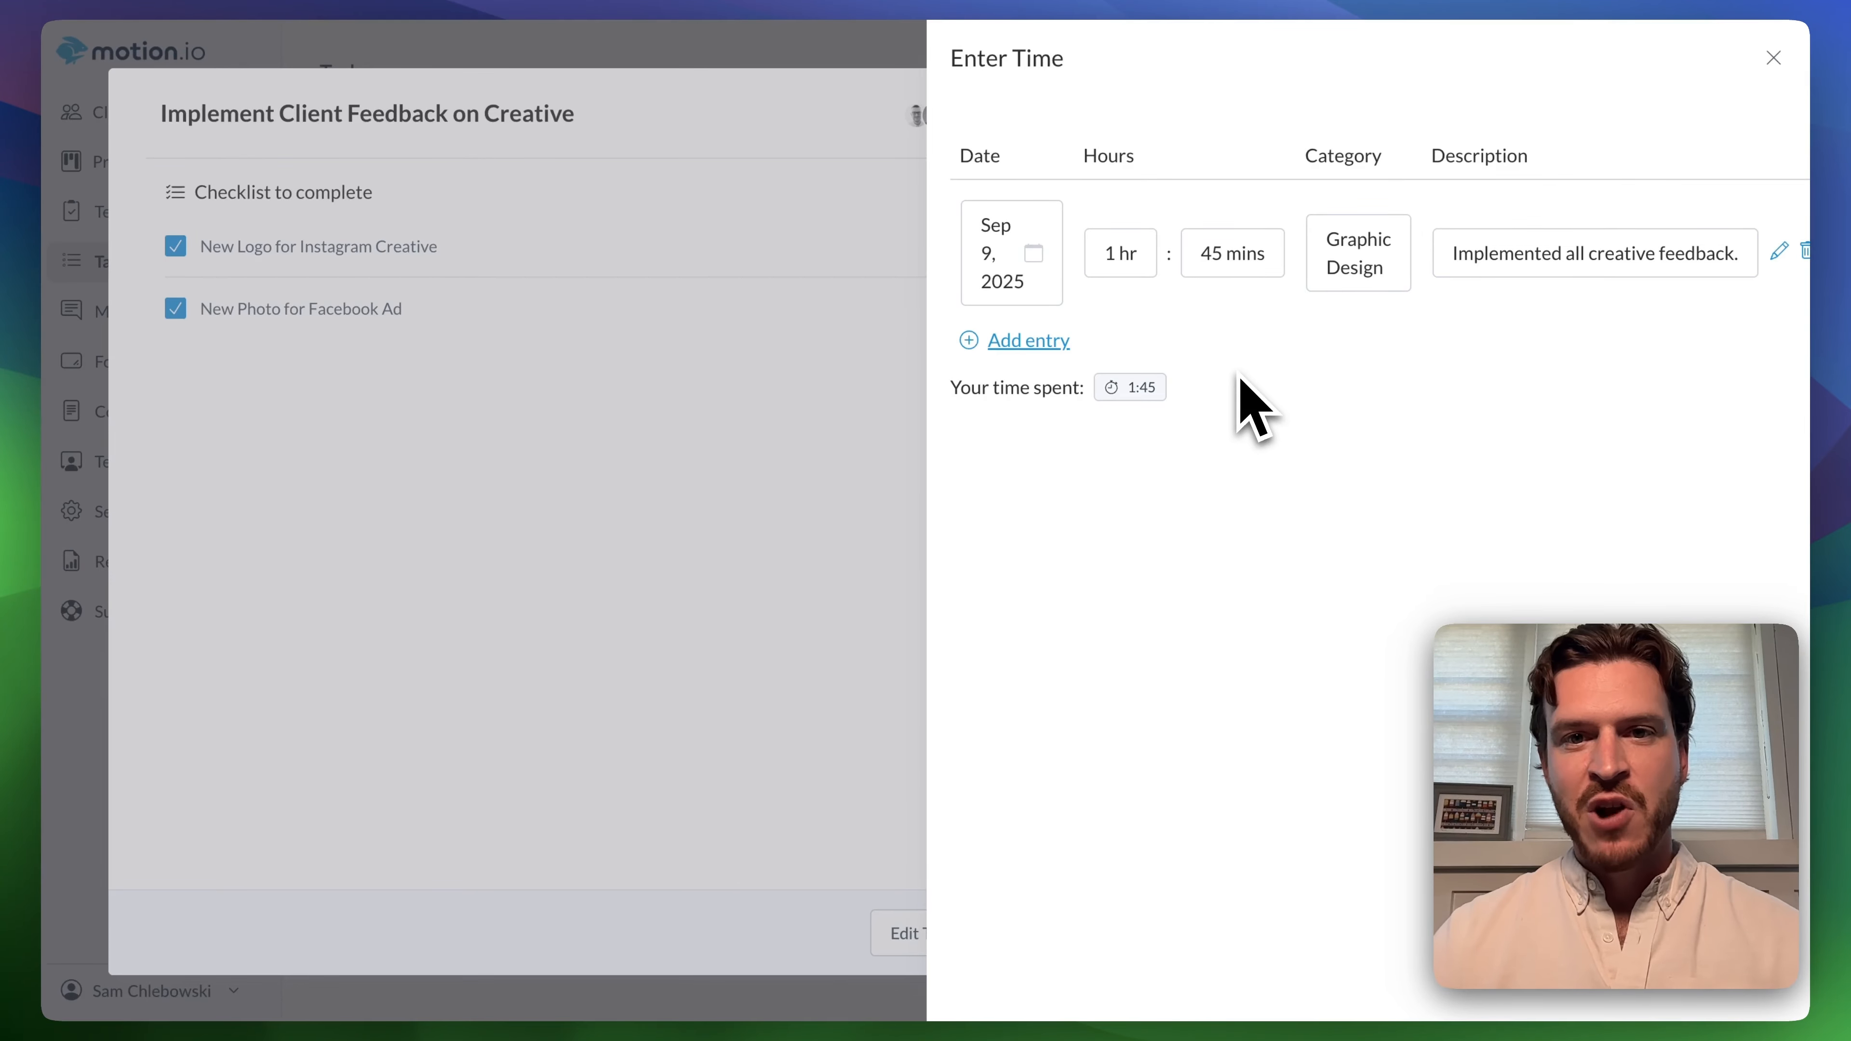
left_click(1010, 342)
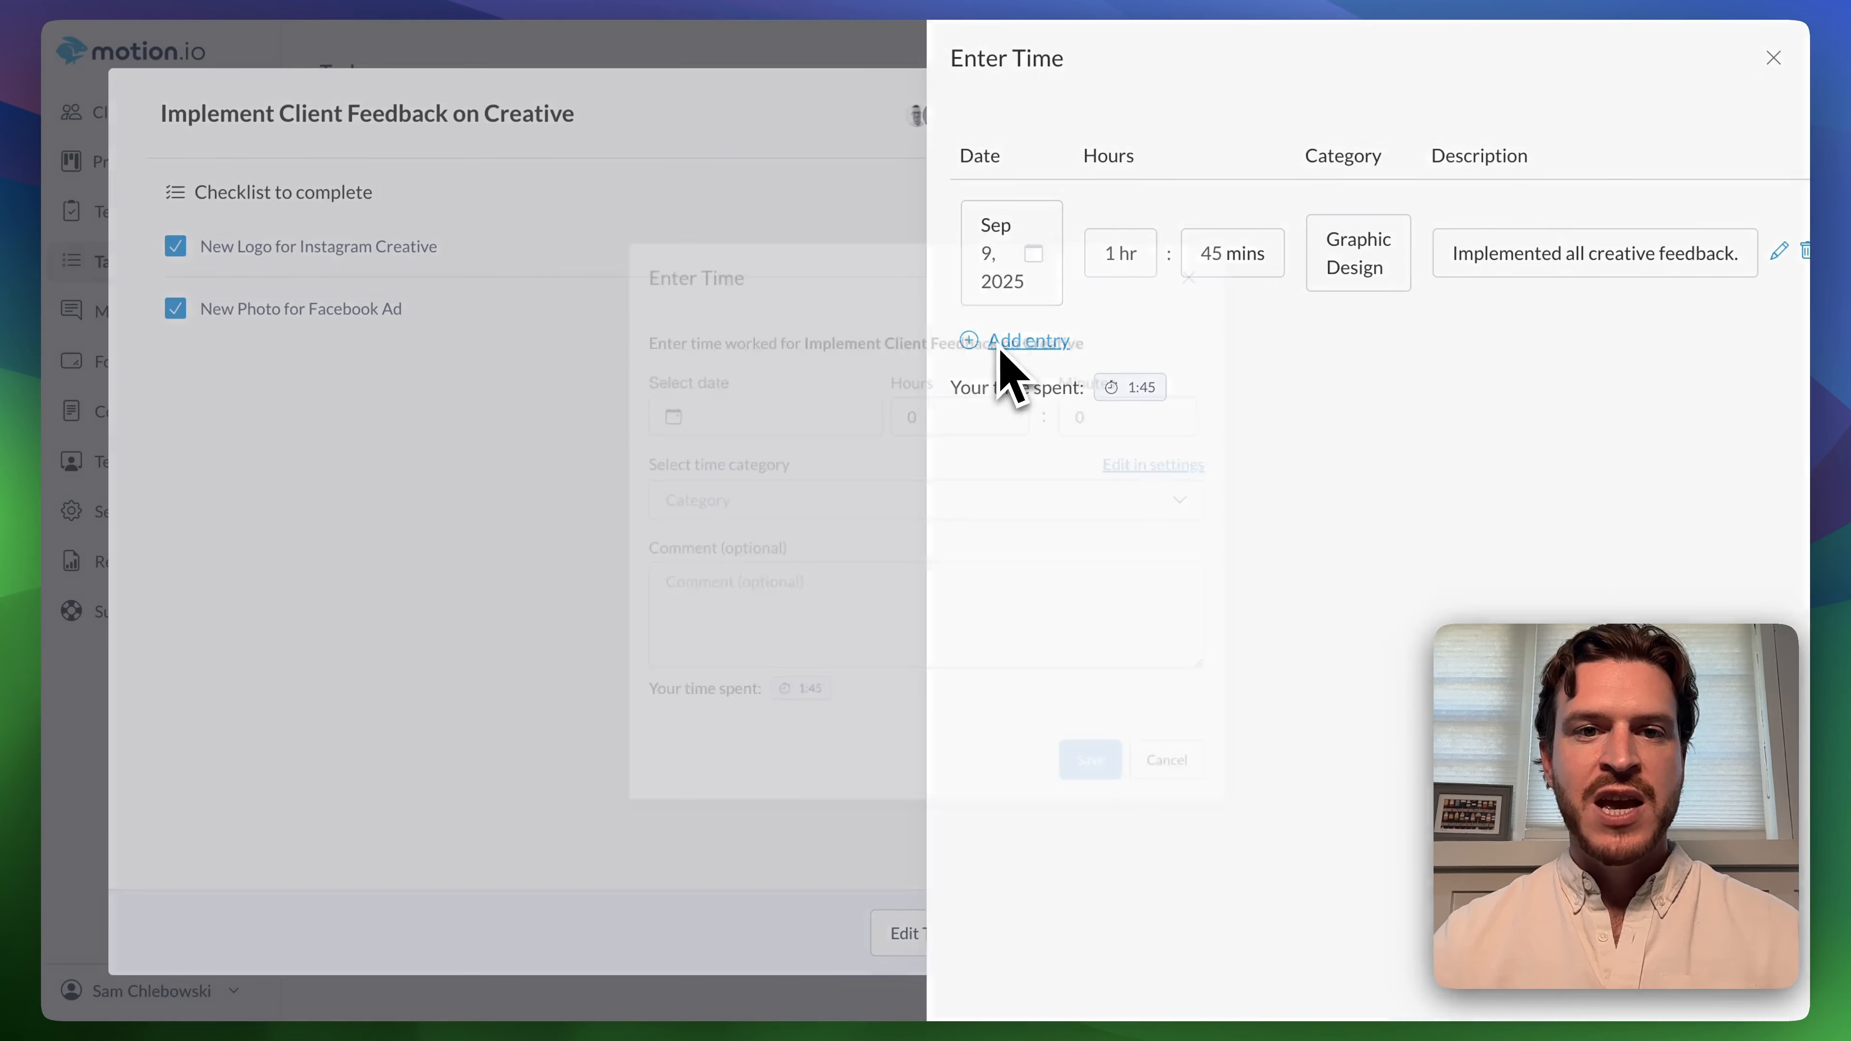
left_click(762, 409)
left_click(735, 684)
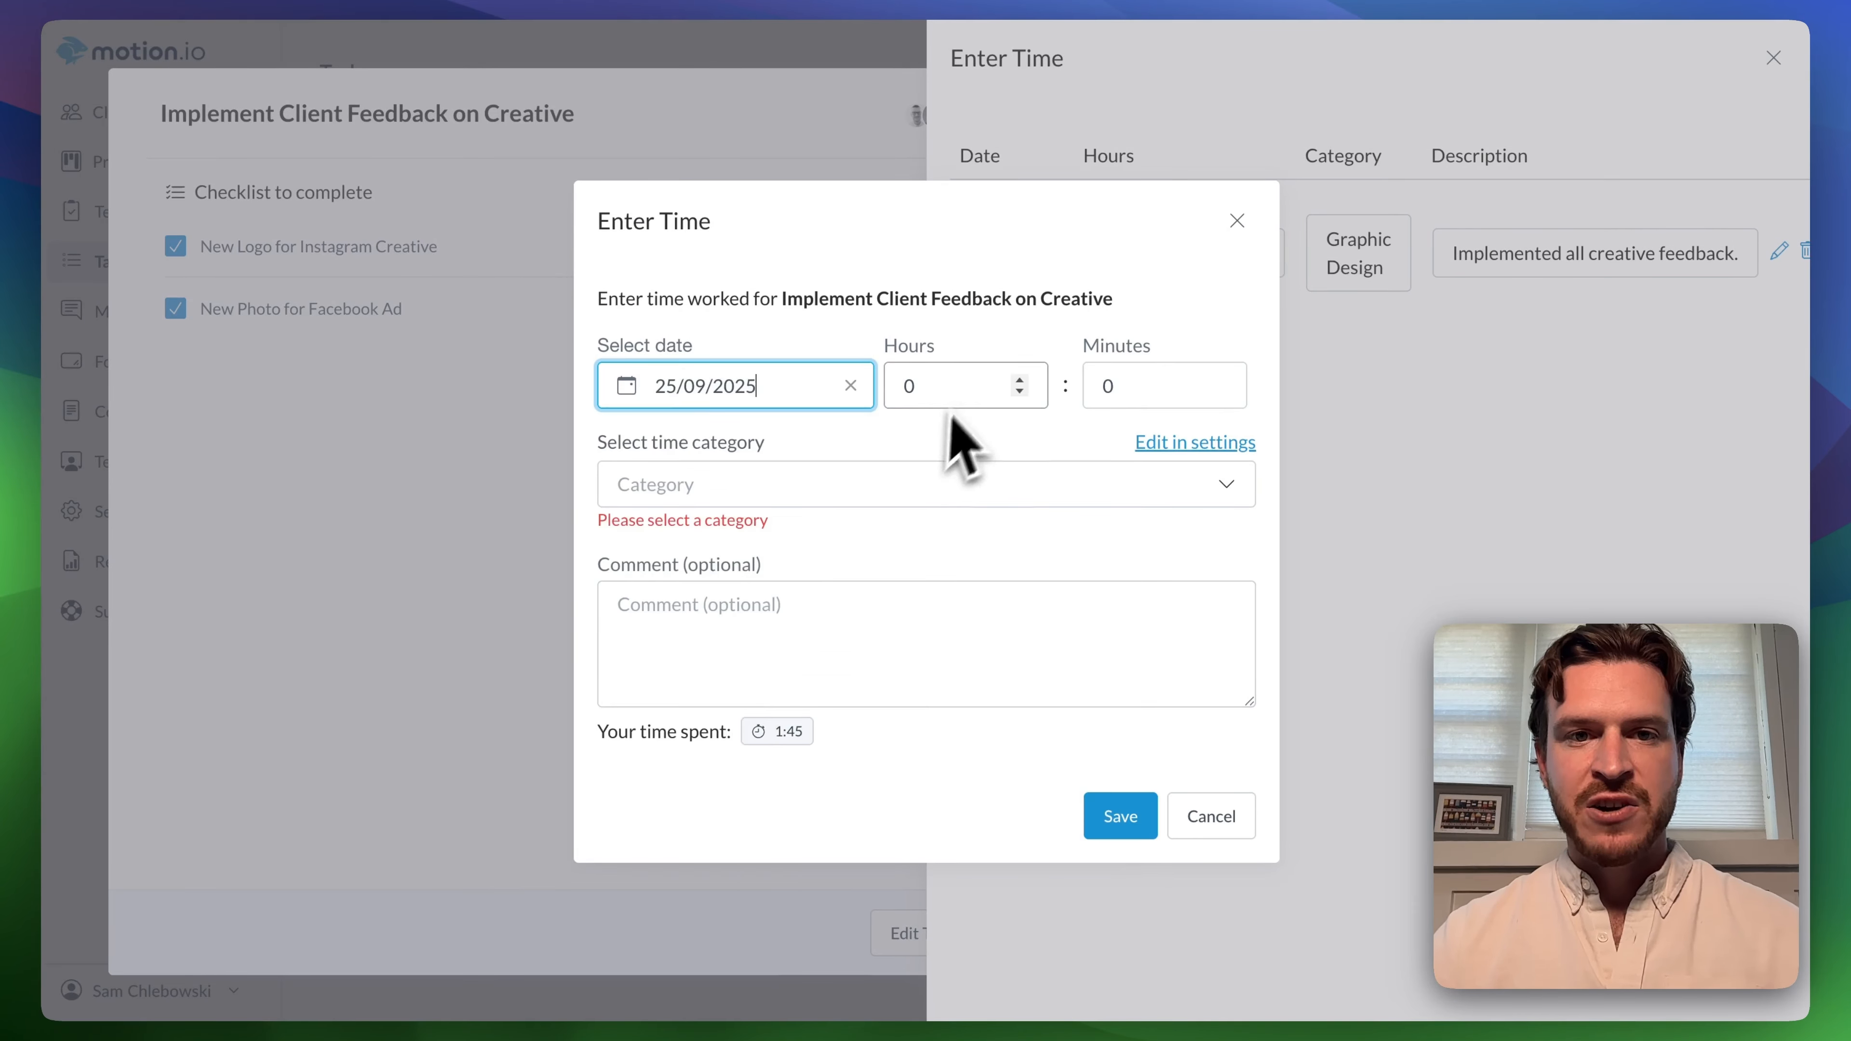
left_click(966, 394)
type("2")
left_click(846, 485)
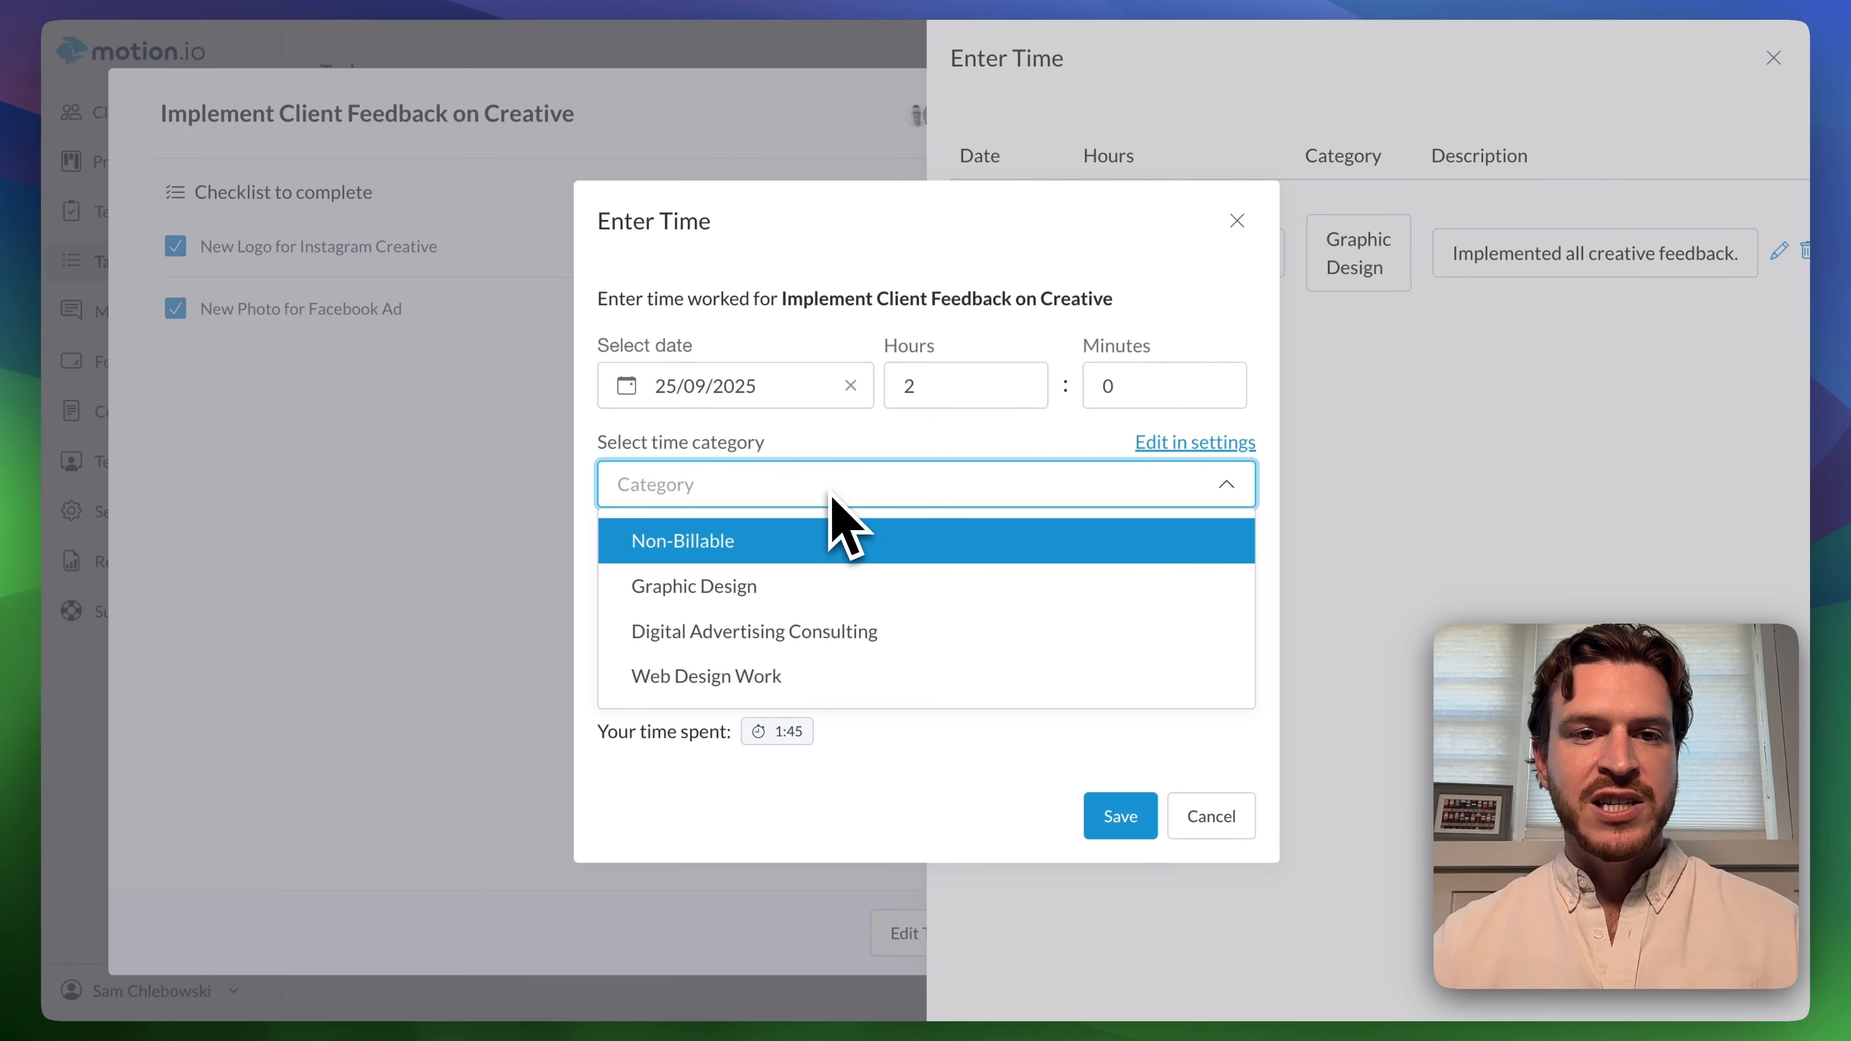
left_click(771, 587)
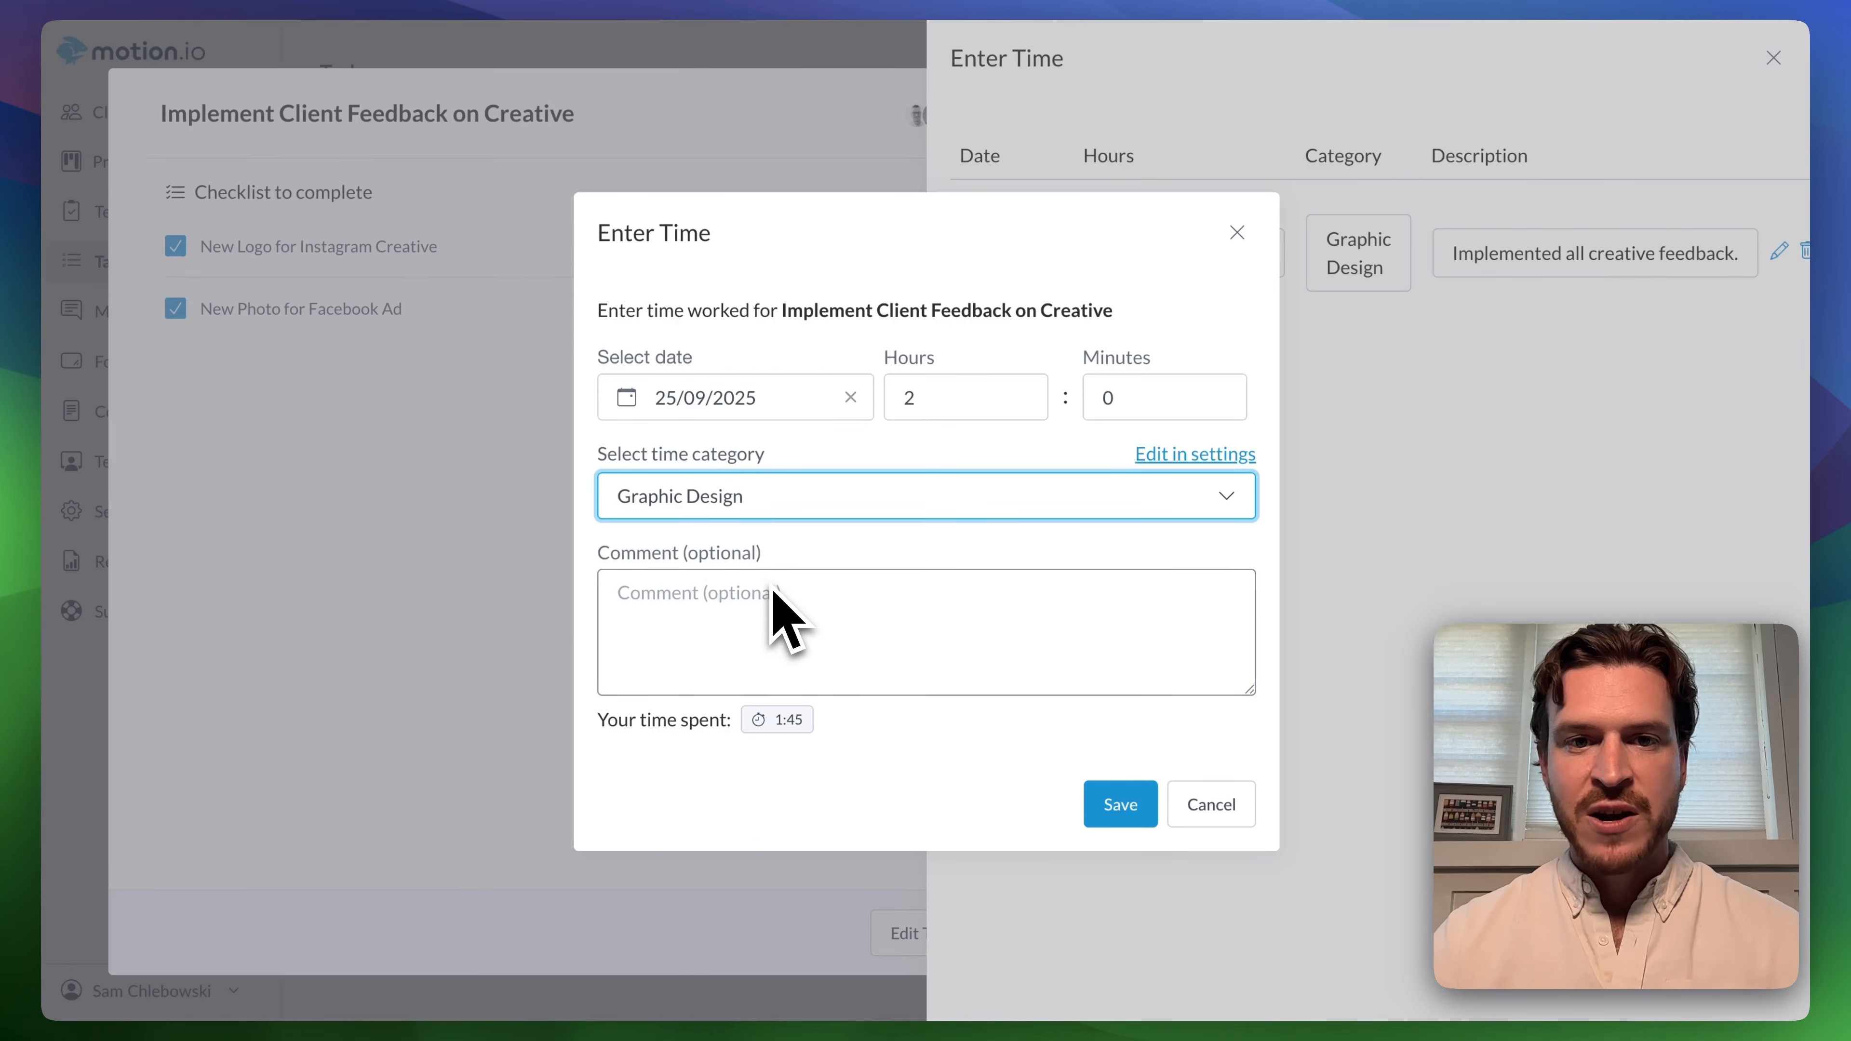
Save the time entry without a comment and mark the Implement Client Feedback on Creative task as completed.
left_click(878, 555)
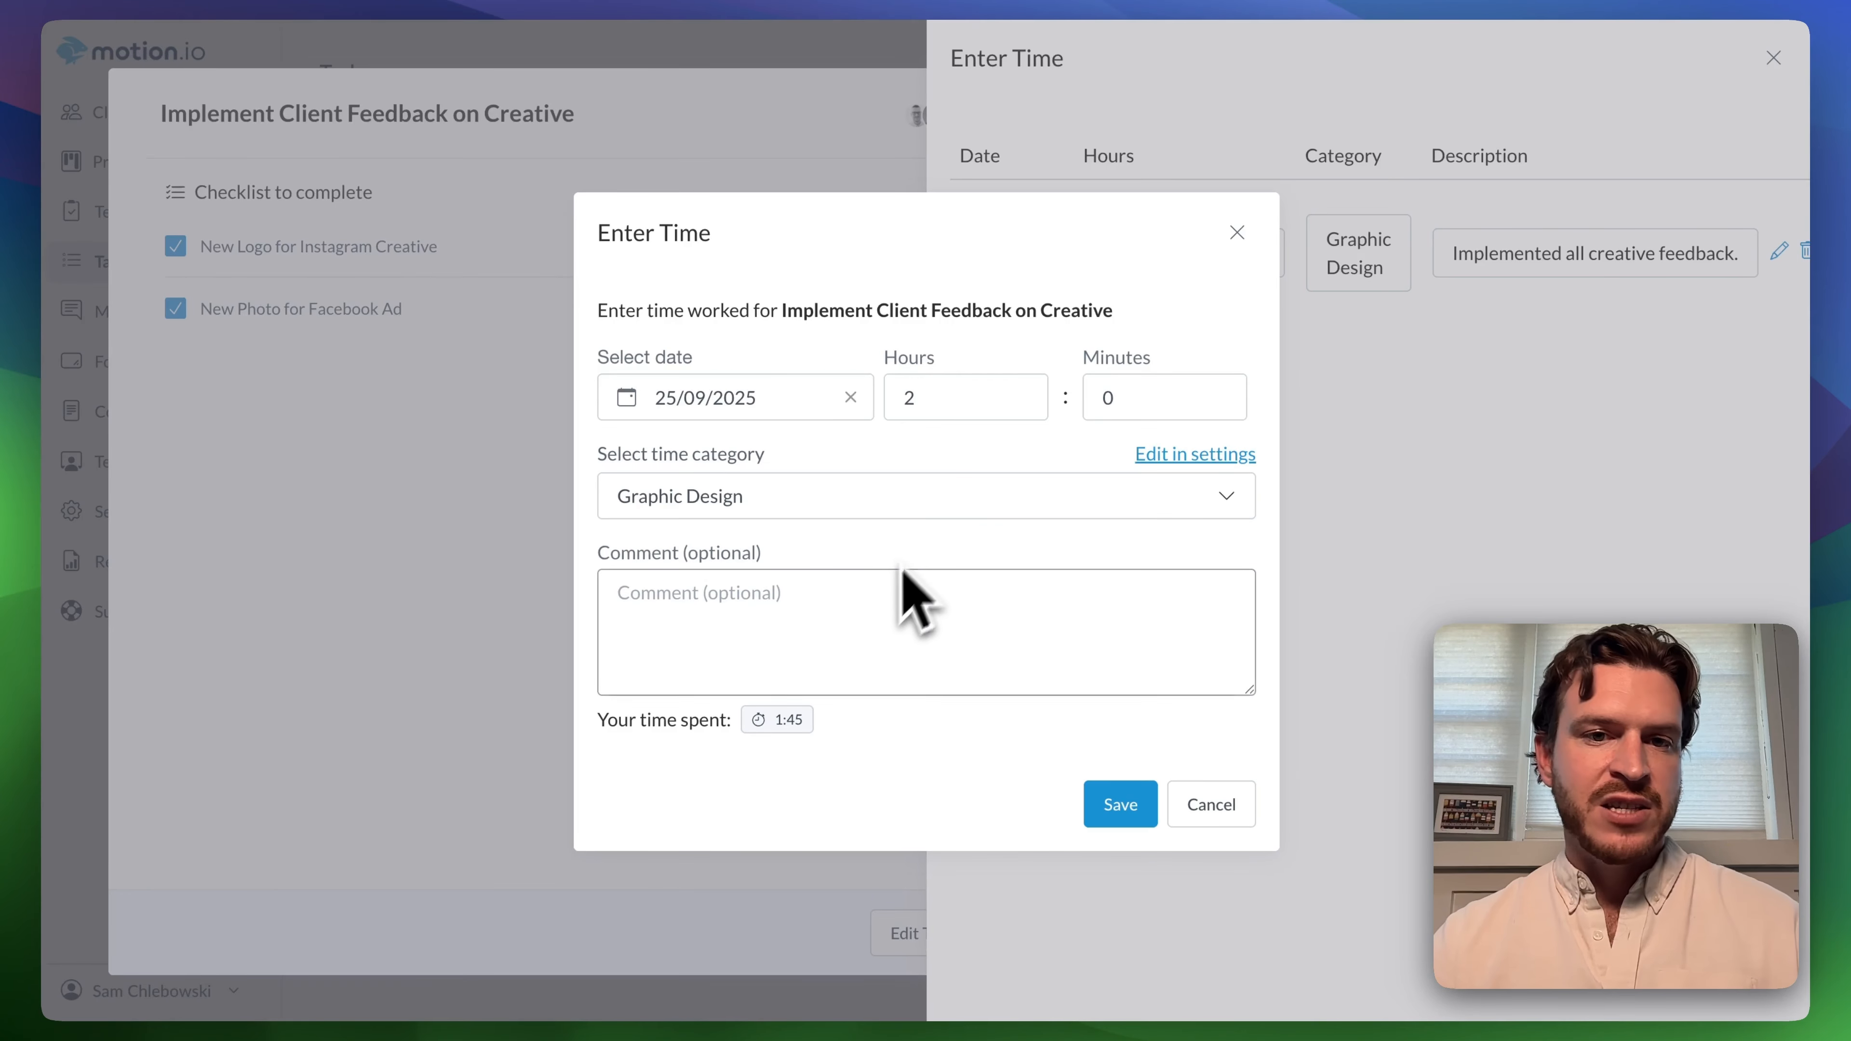
left_click(1122, 805)
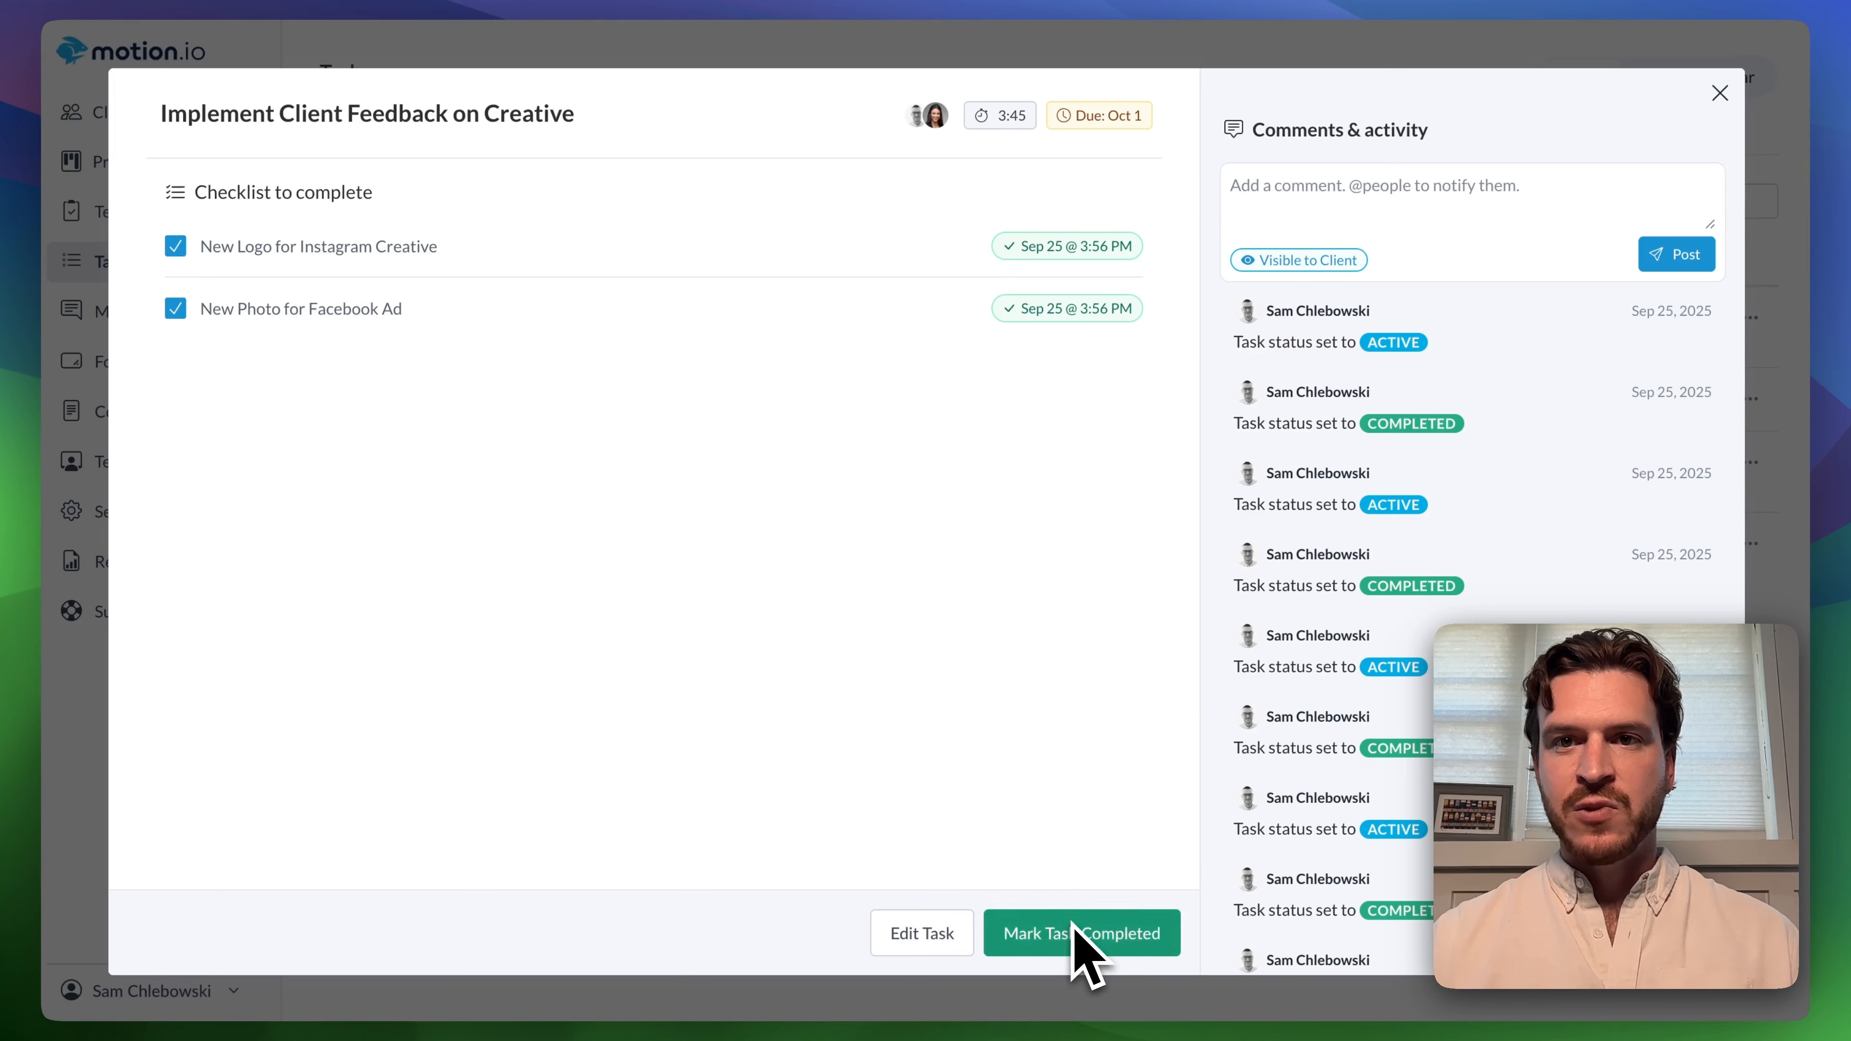
left_click(1087, 948)
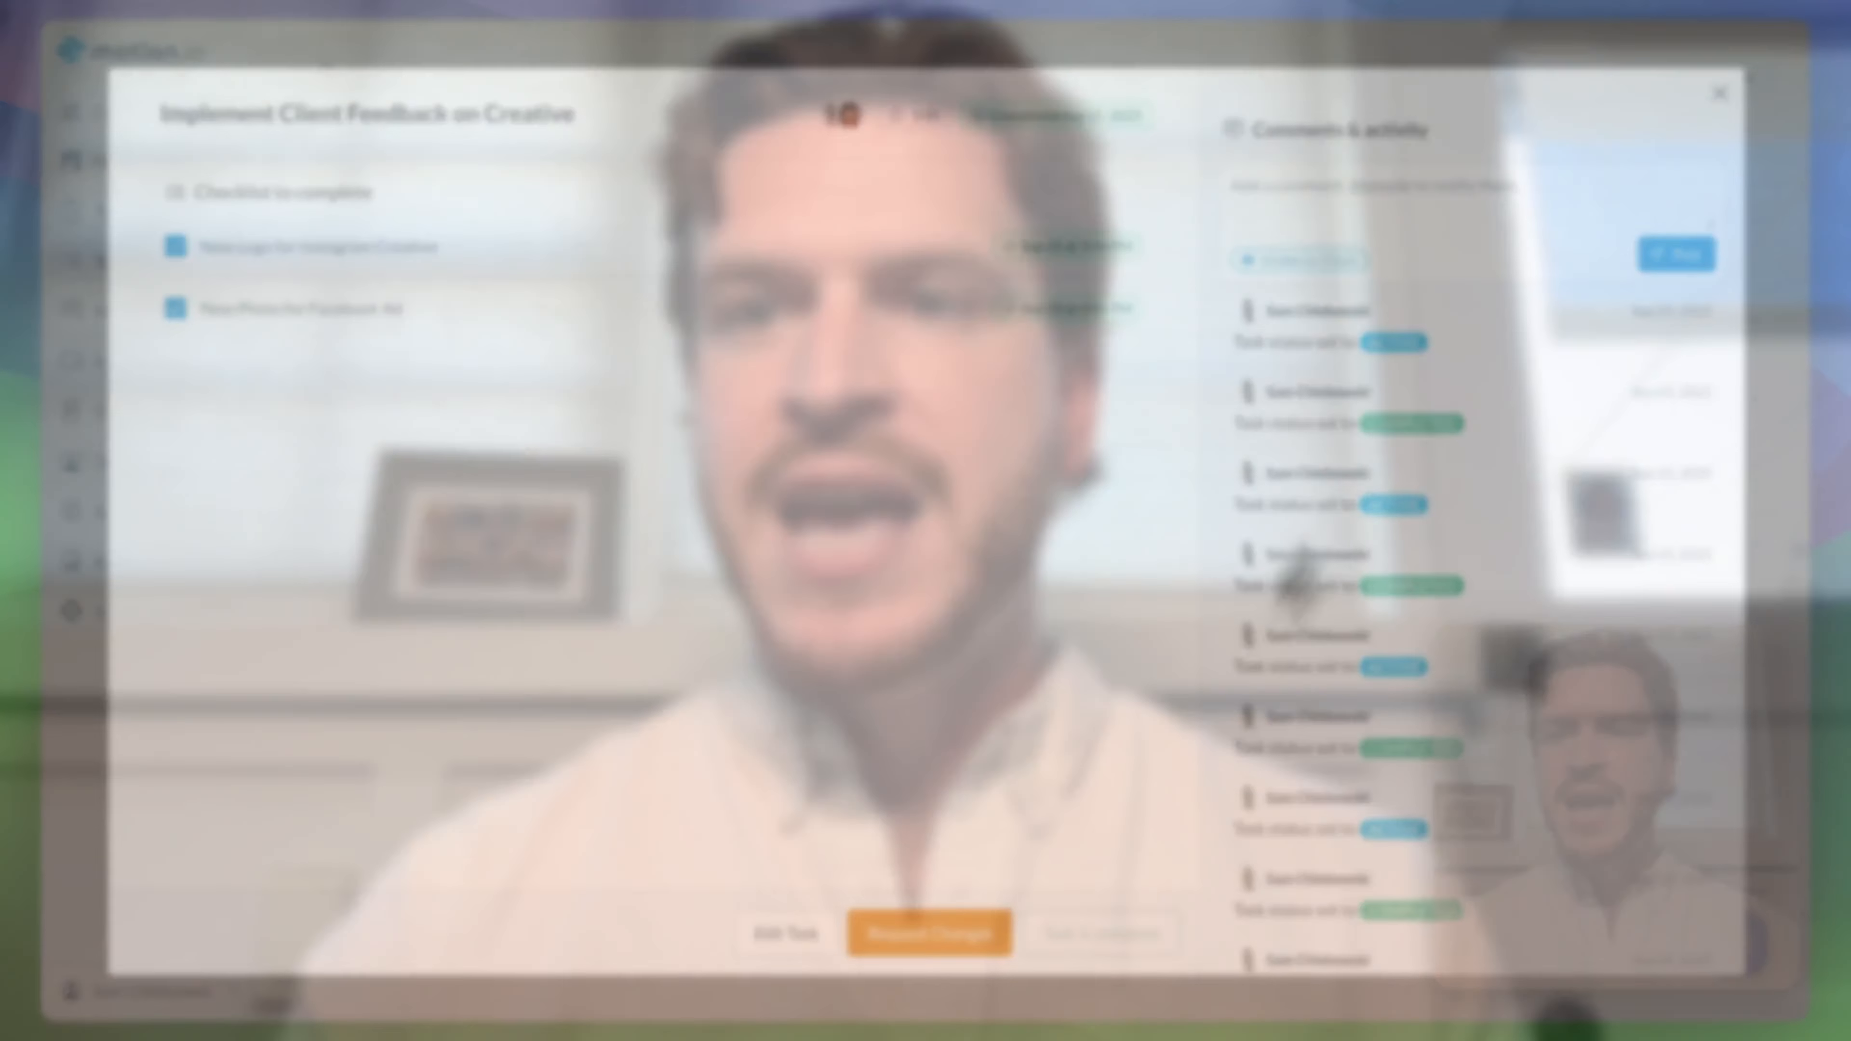